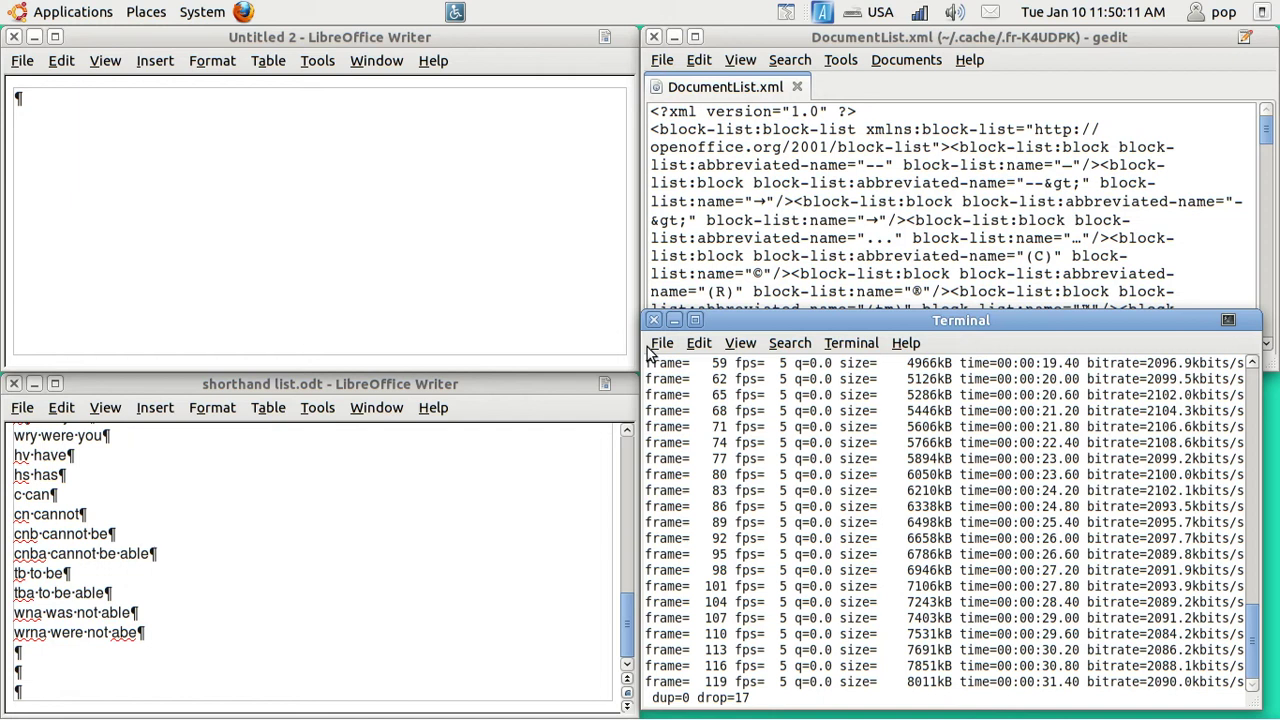
Step: Minimize the terminal window and open the AutoCorrect options for the Untitled 2 document
{"action": "left_click", "coordinate": [676, 320]}
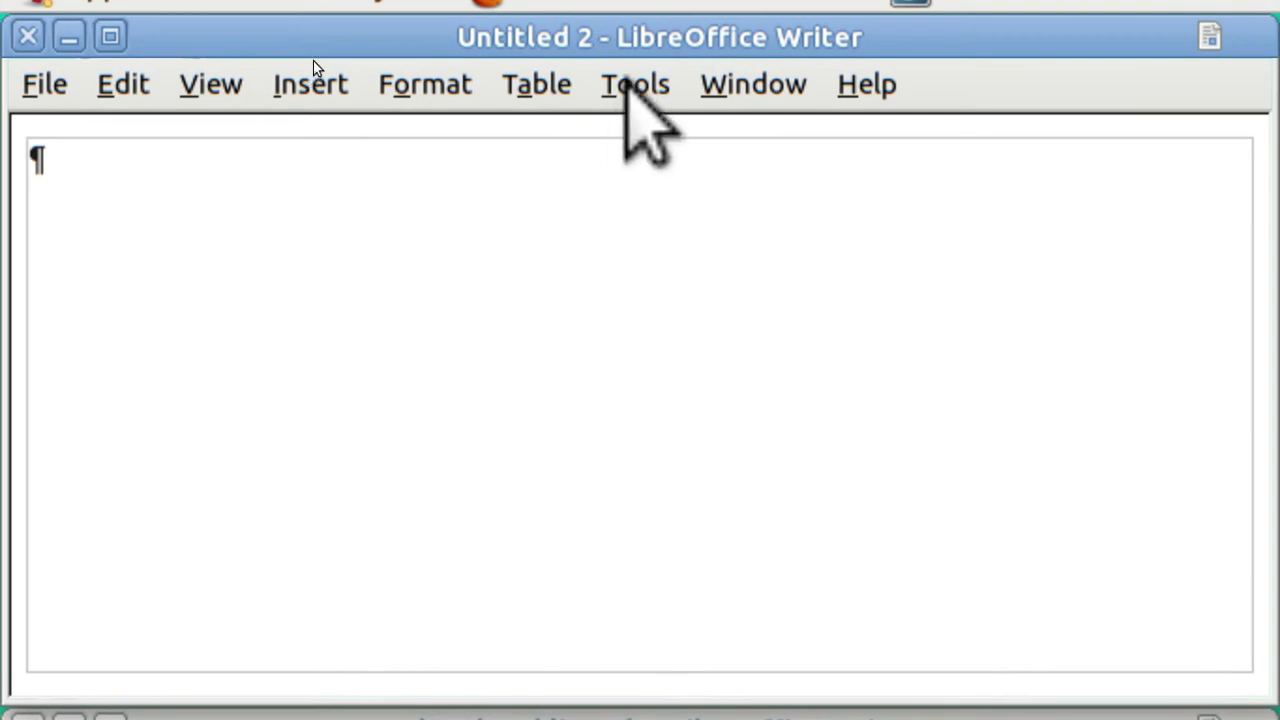
{"action": "left_click", "coordinate": [632, 86]}
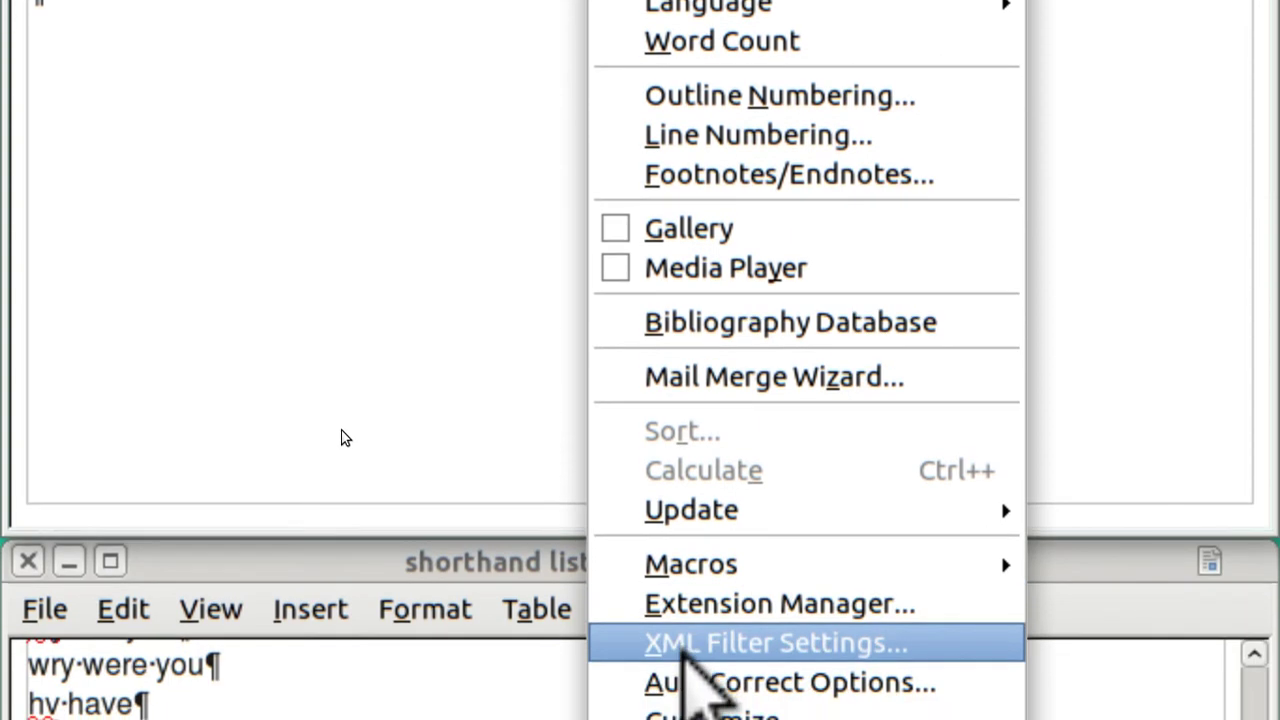
{"action": "left_click", "coordinate": [697, 685]}
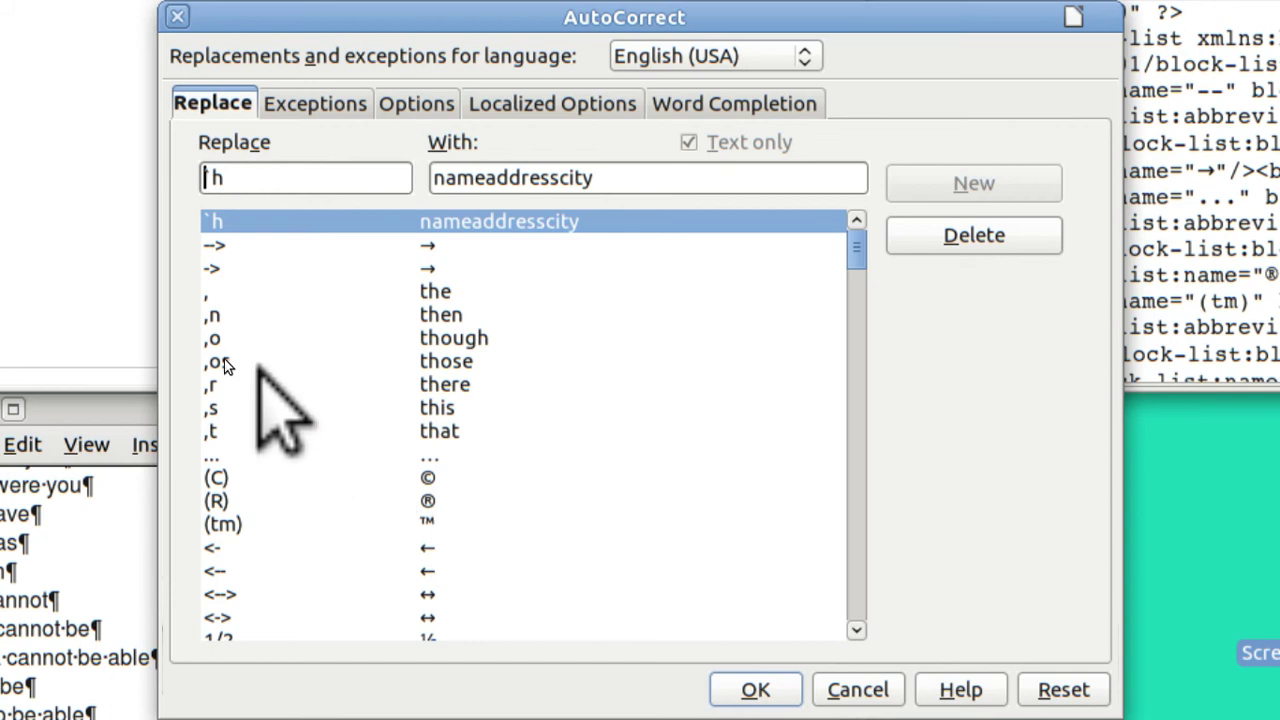
Step: Examine the comma-based shorthand entries in the English (USA) replacement table, starting from ",n", and return to the first entry
{"action": "left_click", "coordinate": [195, 315]}
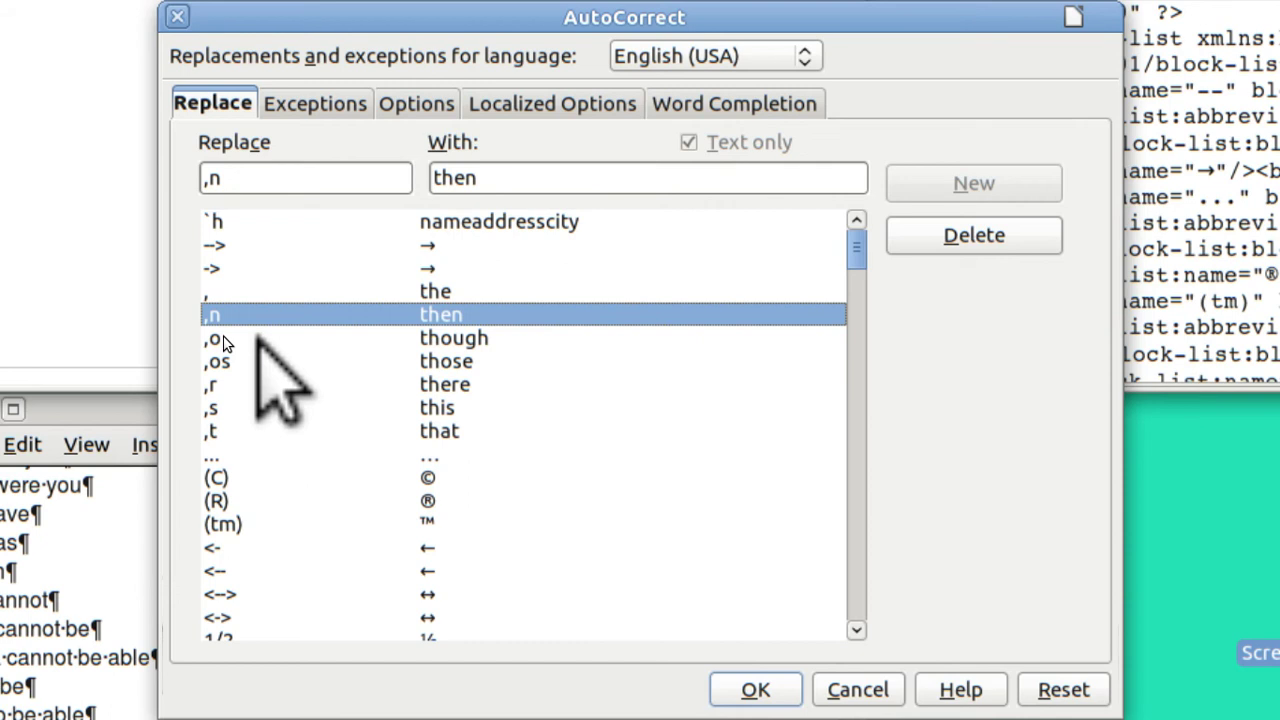
{"action": "left_click", "coordinate": [224, 341]}
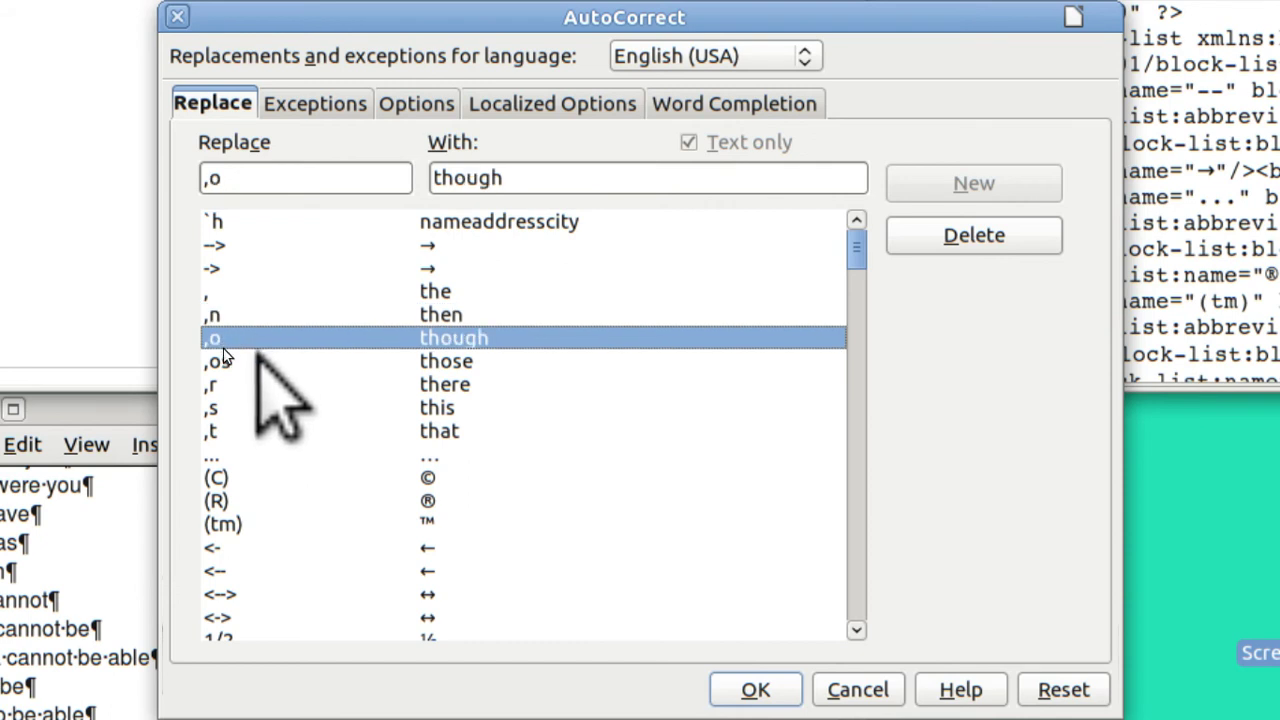
{"action": "left_click", "coordinate": [225, 364]}
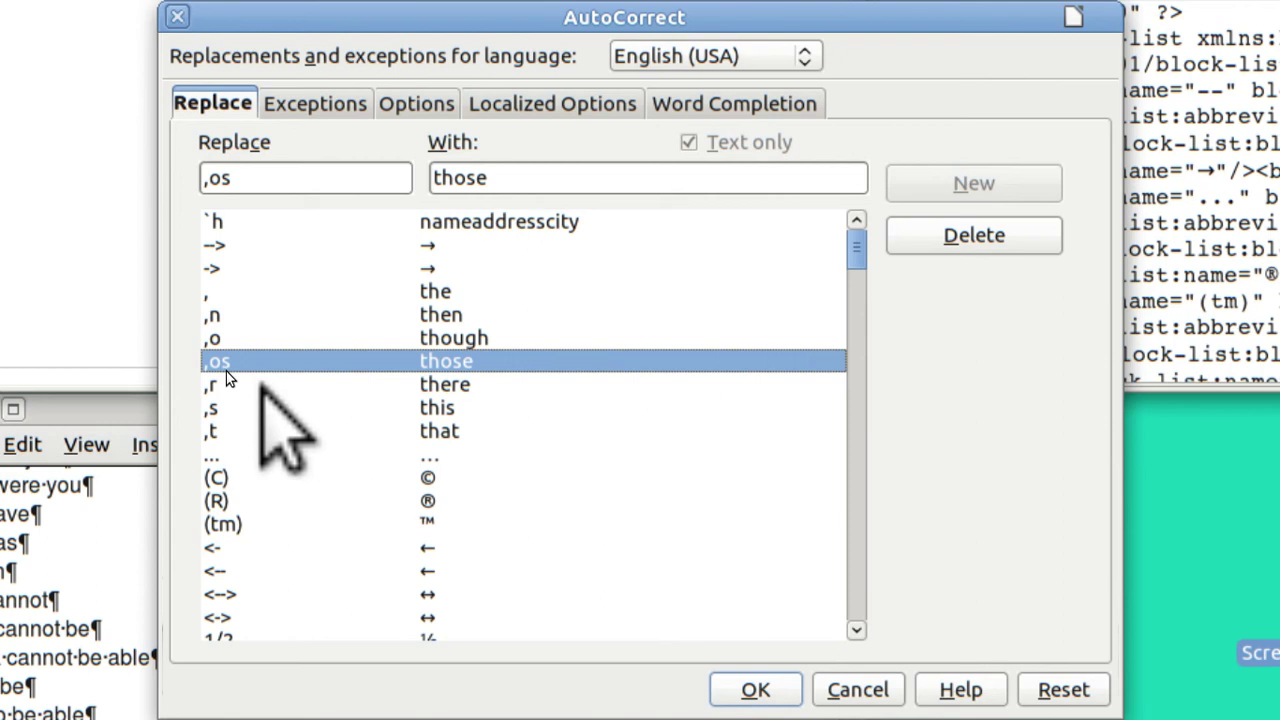
{"action": "left_click", "coordinate": [226, 384]}
{"action": "left_click", "coordinate": [226, 408]}
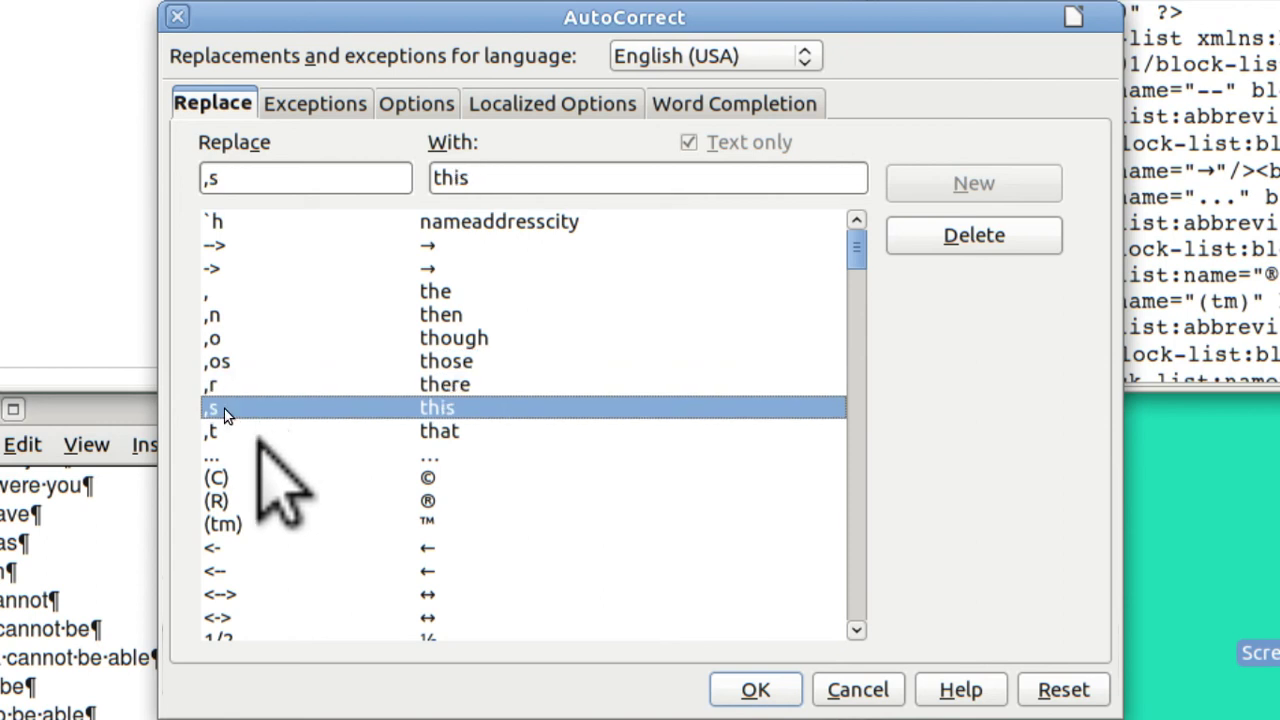
{"action": "key", "text": "Down"}
{"action": "key", "text": "Down"}
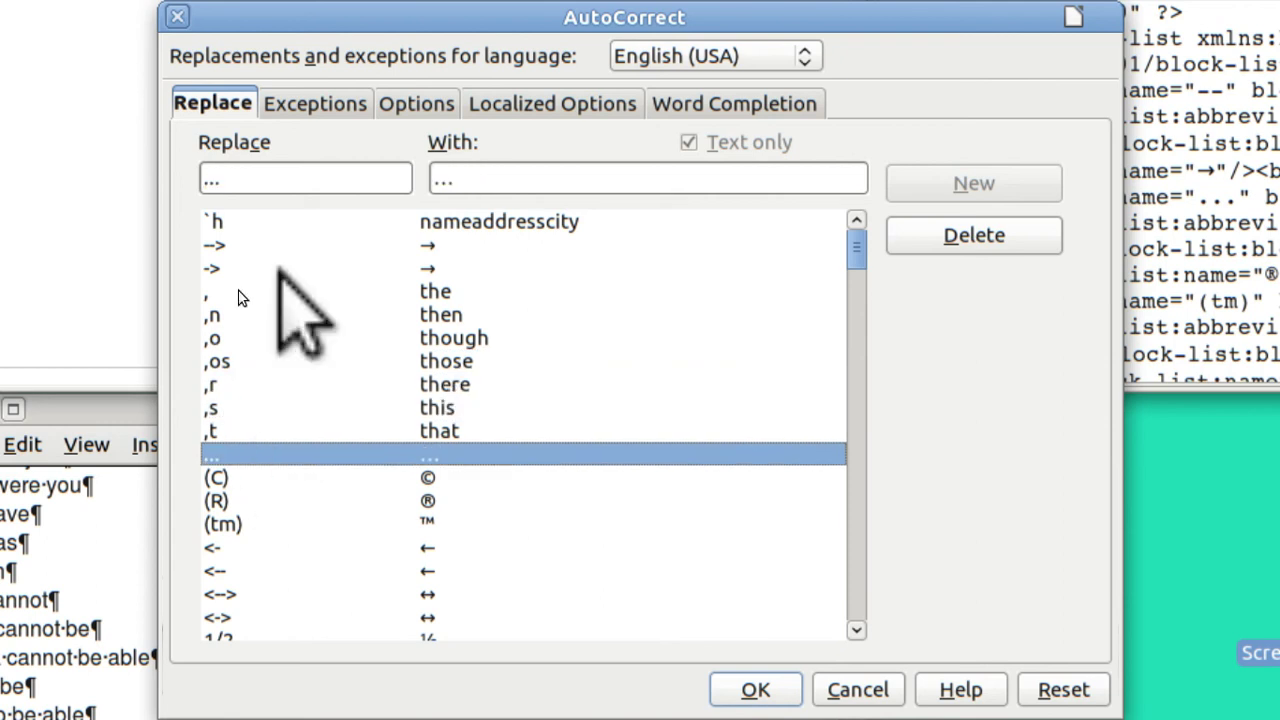
{"action": "key", "text": "Home"}
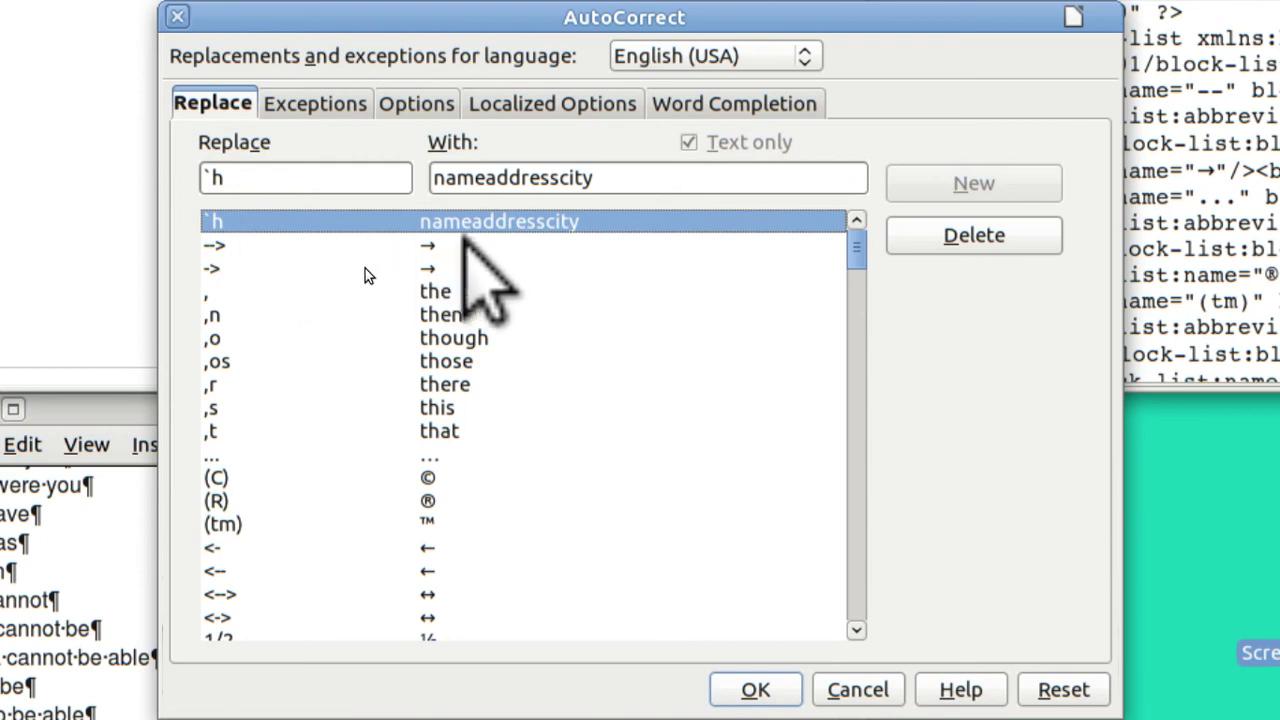
Step: Review the symbol and misspelling replacements from "(C)" down to "acommodate", plus the AutoCorrect exceptions
{"action": "left_click", "coordinate": [238, 478]}
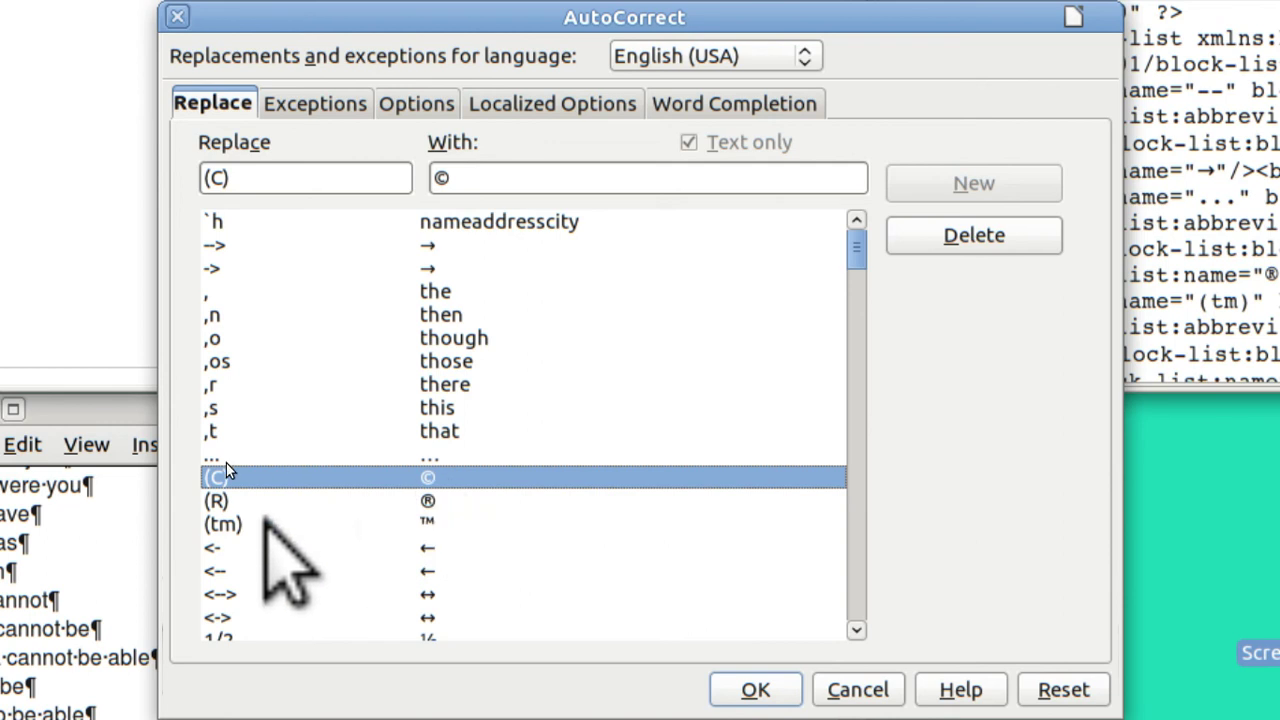
{"action": "key", "text": "Down"}
{"action": "key", "text": "Down"}
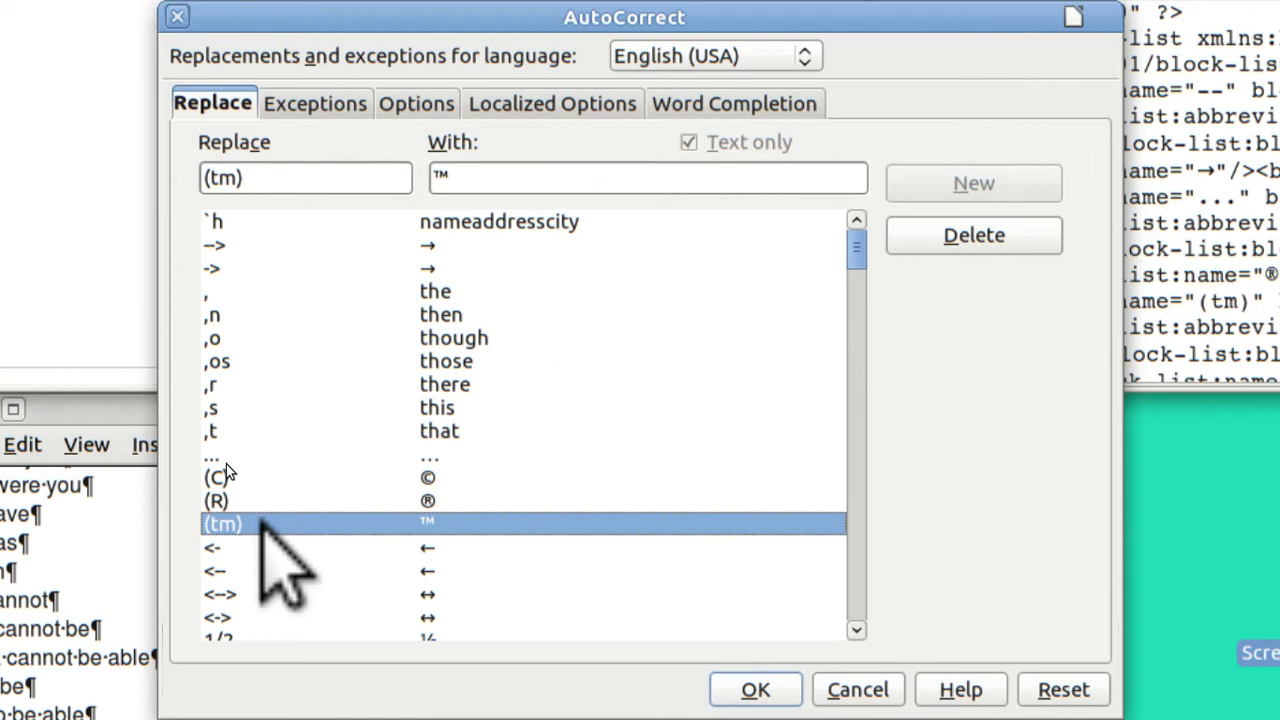
{"action": "key", "text": "Down"}
{"action": "key", "text": "Down"}
{"action": "key", "text": "Down"}
{"action": "key", "text": "Down"}
{"action": "key", "text": "Down"}
{"action": "key", "text": "Down"}
{"action": "key", "text": "Down"}
{"action": "key", "text": "Down"}
{"action": "key", "text": "Down"}
{"action": "key", "text": "Down"}
{"action": "key", "text": "Down"}
{"action": "key", "text": "Down"}
{"action": "key", "text": "Down"}
{"action": "key", "text": "Down"}
{"action": "key", "text": "Down"}
{"action": "key", "text": "Down"}
{"action": "key", "text": "Down"}
{"action": "key", "text": "Down"}
{"action": "key", "text": "Down"}
{"action": "key", "text": "Down"}
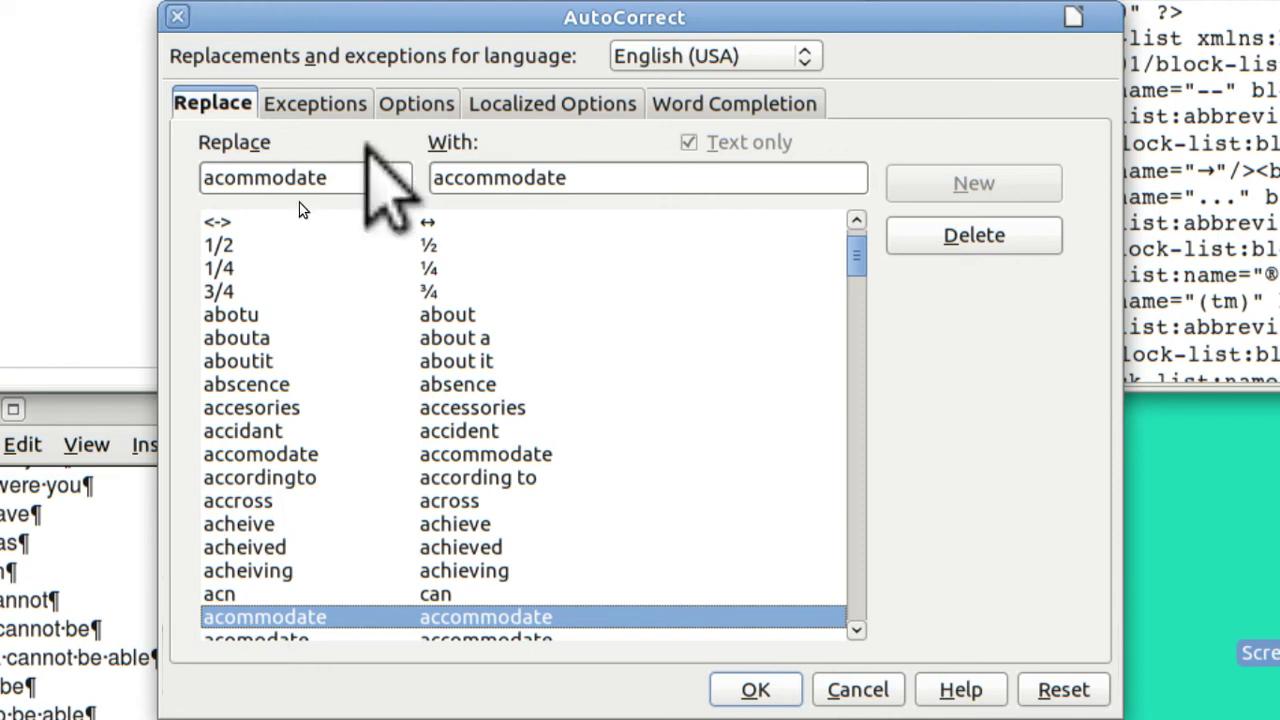
{"action": "left_click", "coordinate": [332, 103]}
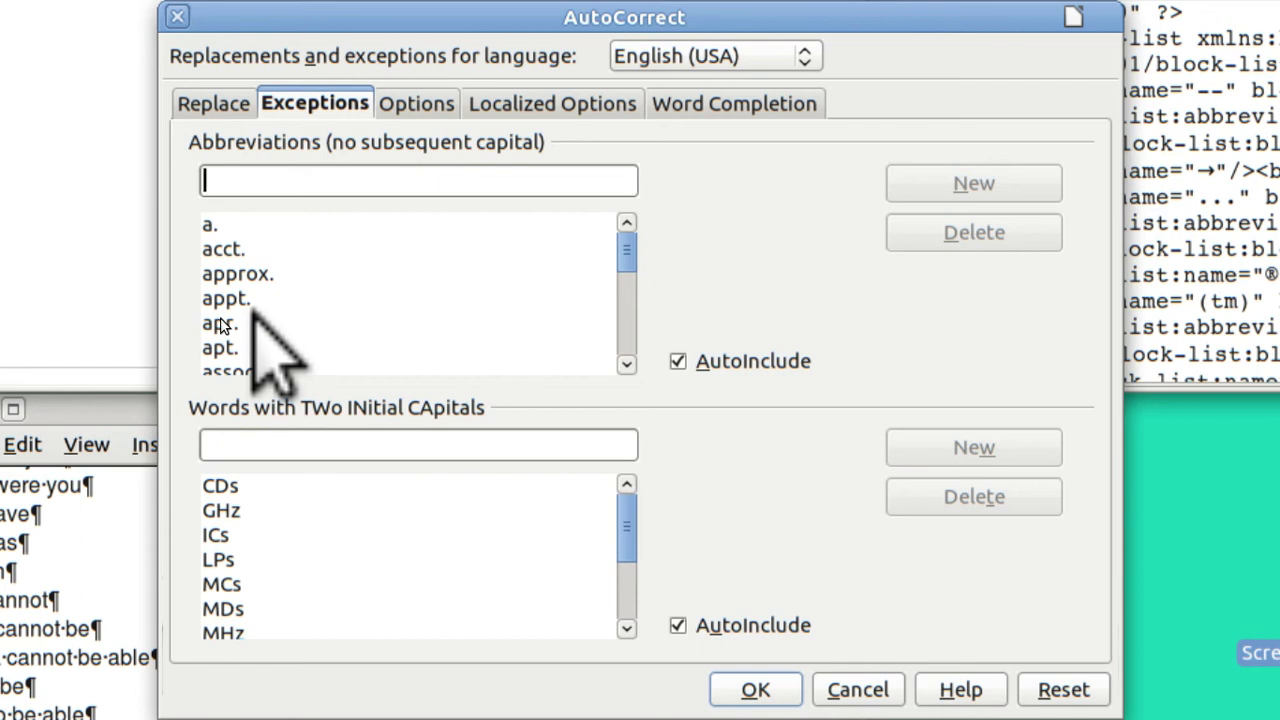
Step: Switch Use replacement table off and back on for both [M] and [T], and accept the AutoCorrect settings
{"action": "left_click", "coordinate": [412, 104]}
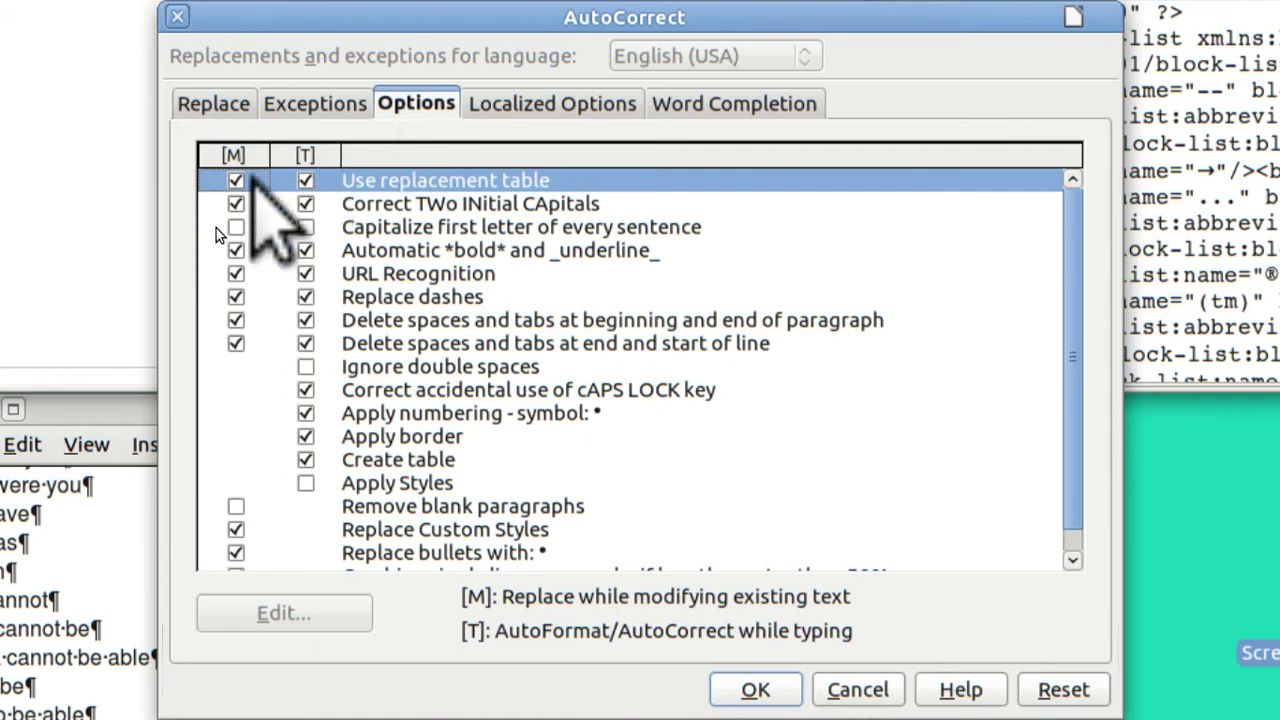
{"action": "left_click", "coordinate": [235, 181]}
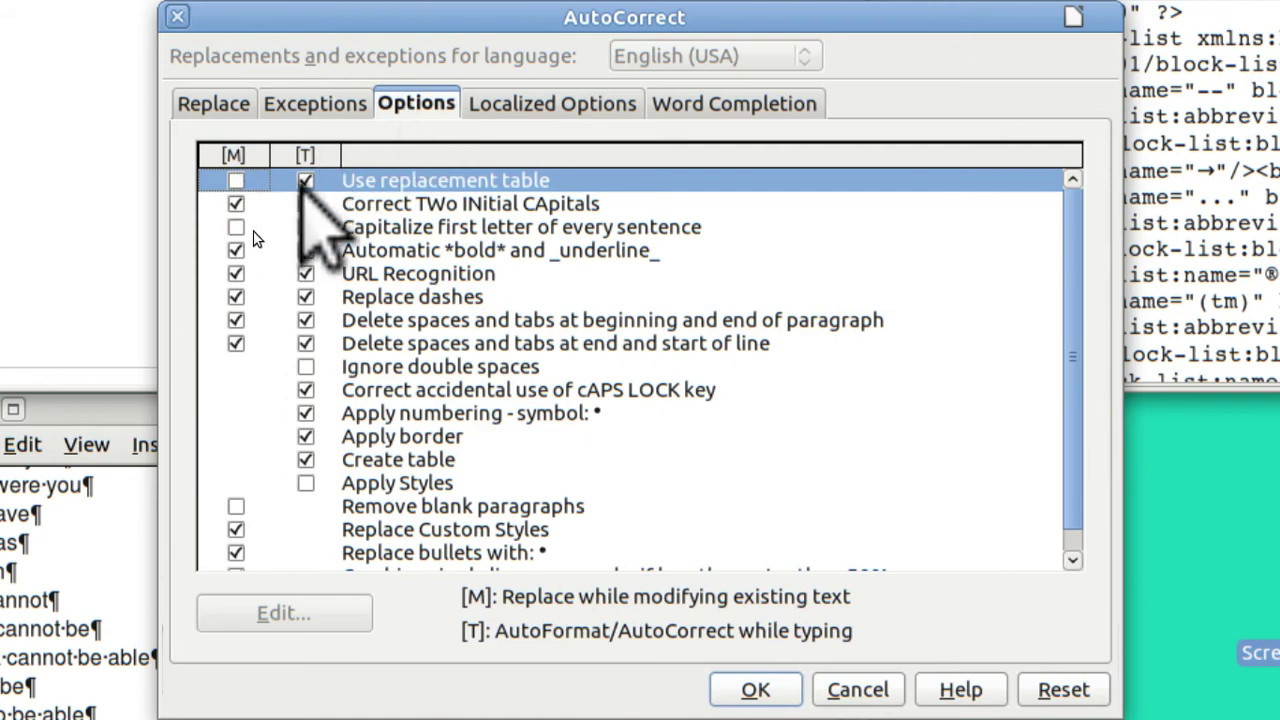
{"action": "left_click", "coordinate": [305, 181]}
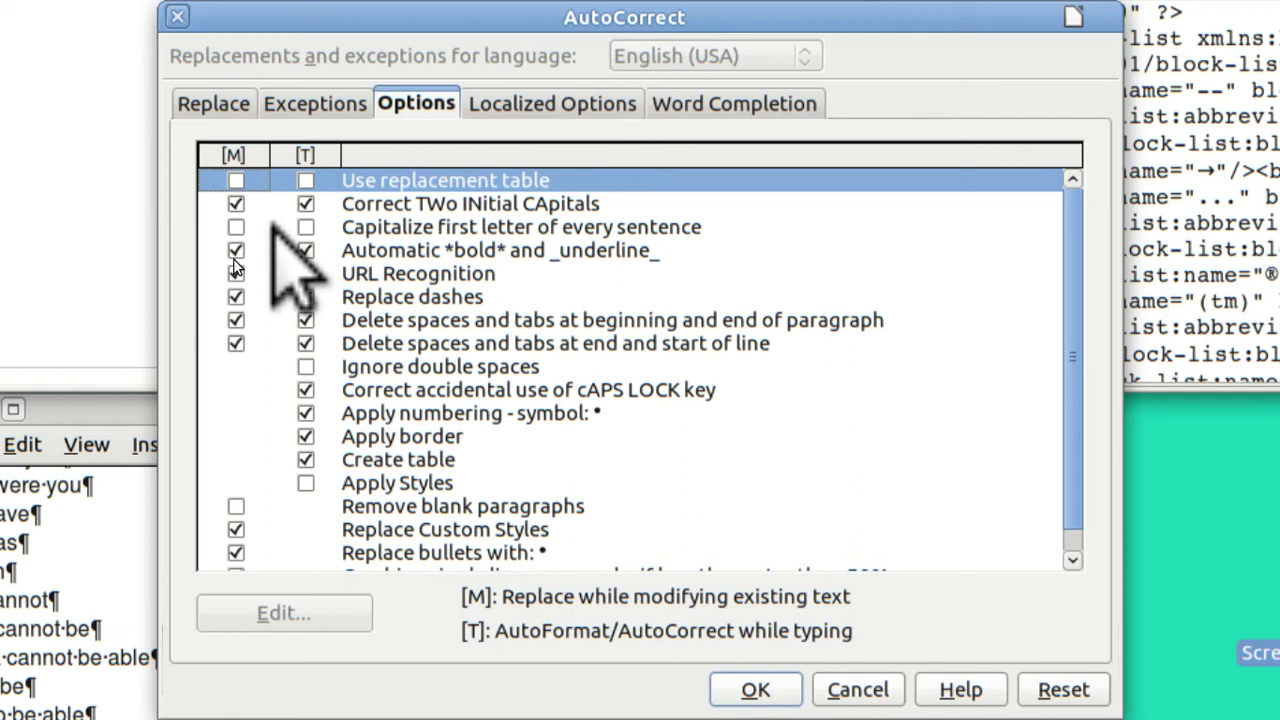
{"action": "left_click", "coordinate": [235, 181]}
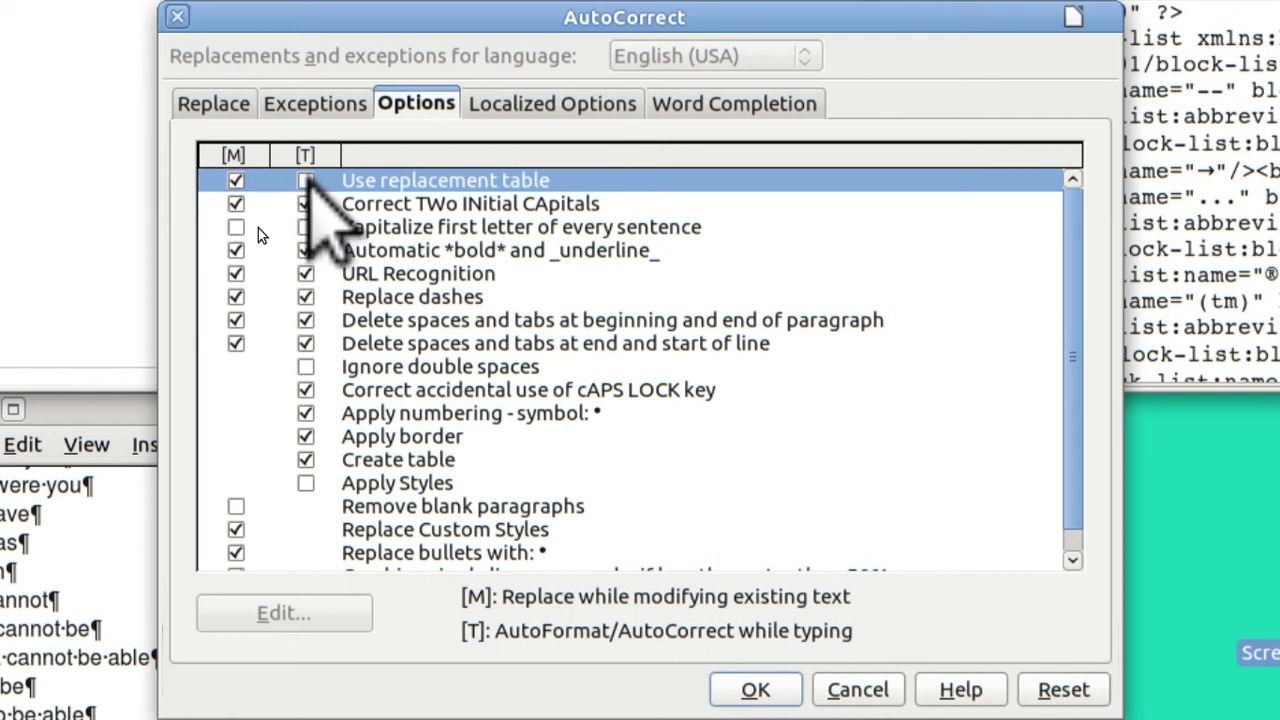
{"action": "left_click", "coordinate": [305, 181]}
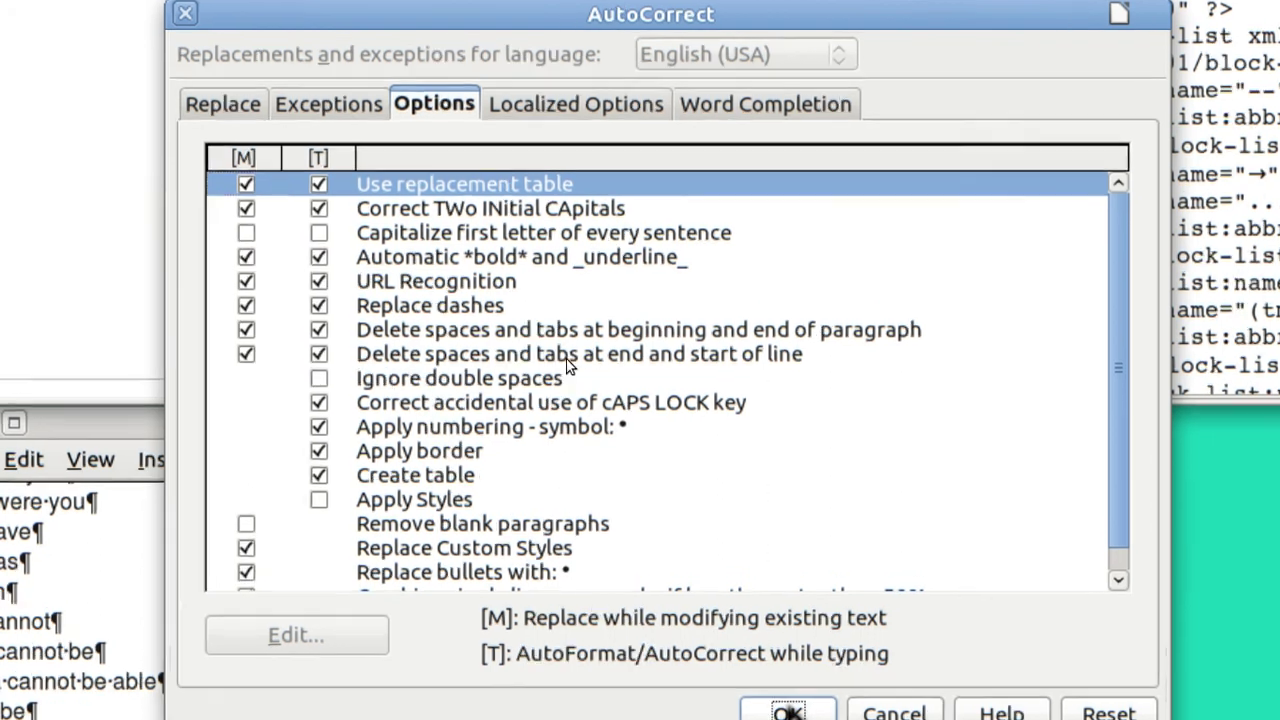
{"action": "left_click", "coordinate": [757, 687]}
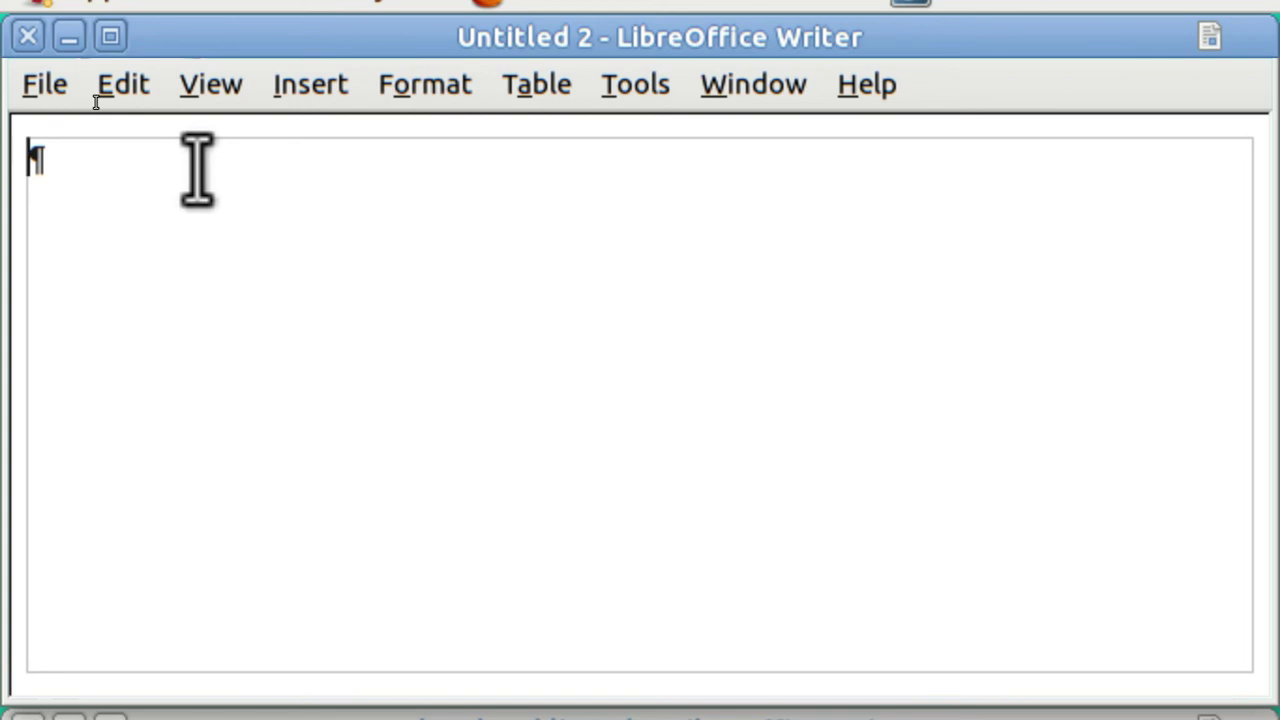
Step: Enter the test text "was this not there this hu would" in the blank Untitled 2 document
{"action": "type", "text": "was"}
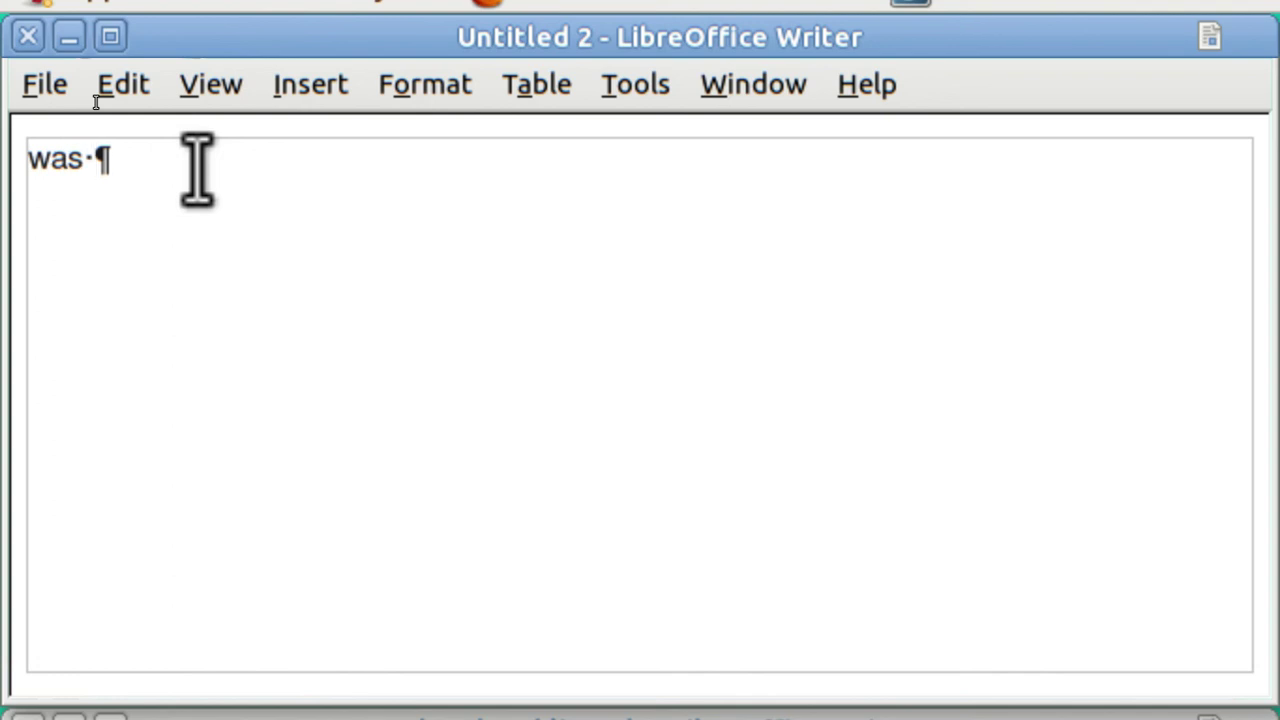
{"action": "type", "text": " this "}
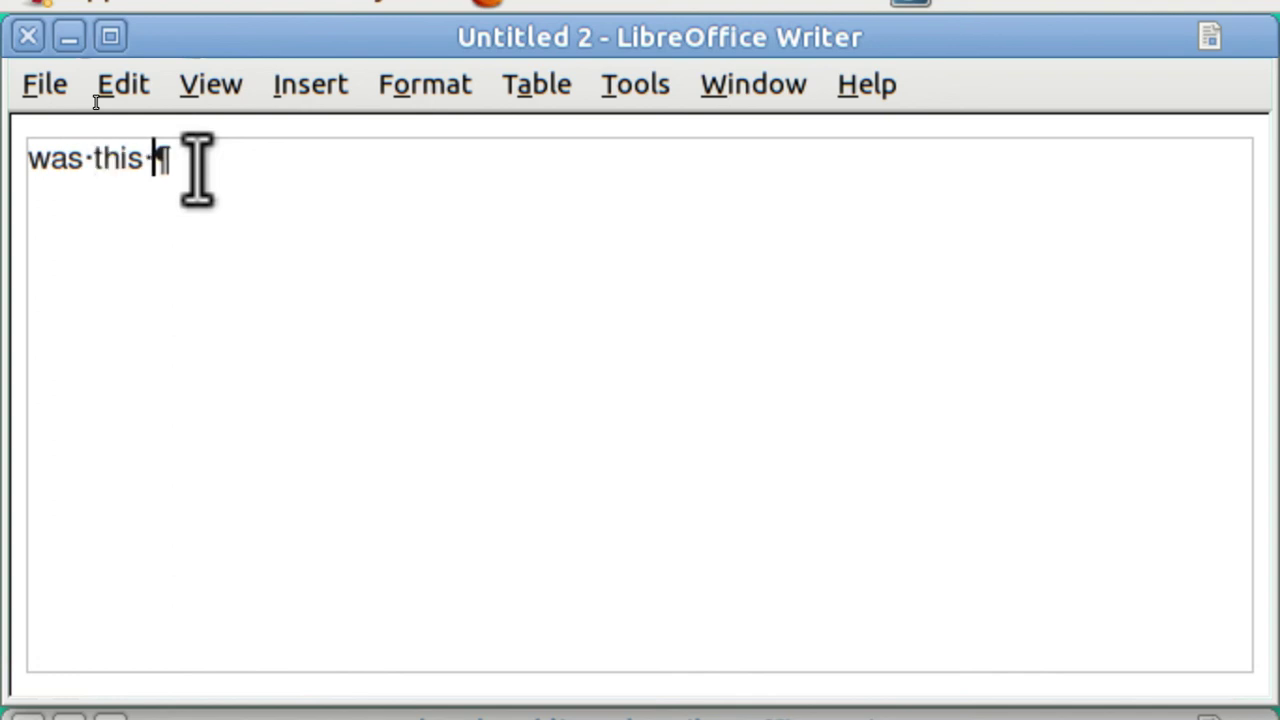
{"action": "type", "text": "not "}
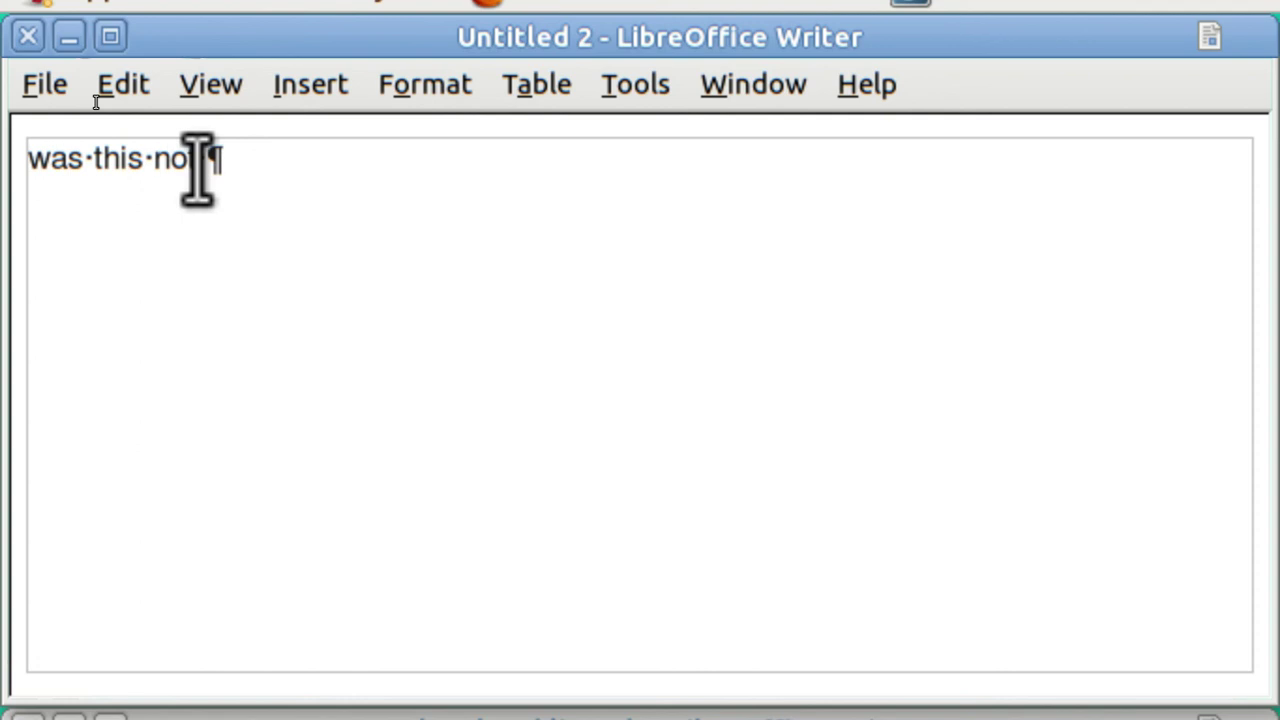
{"action": "type", "text": "there this "}
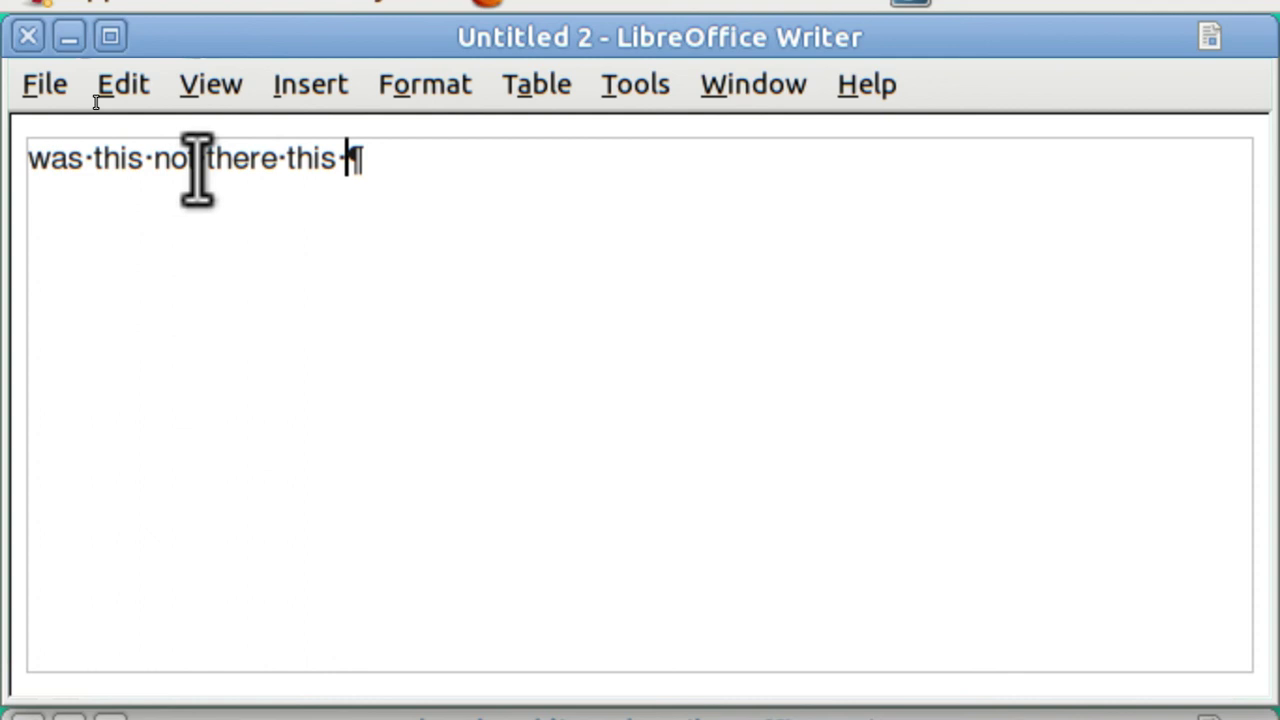
{"action": "type", "text": "hu"}
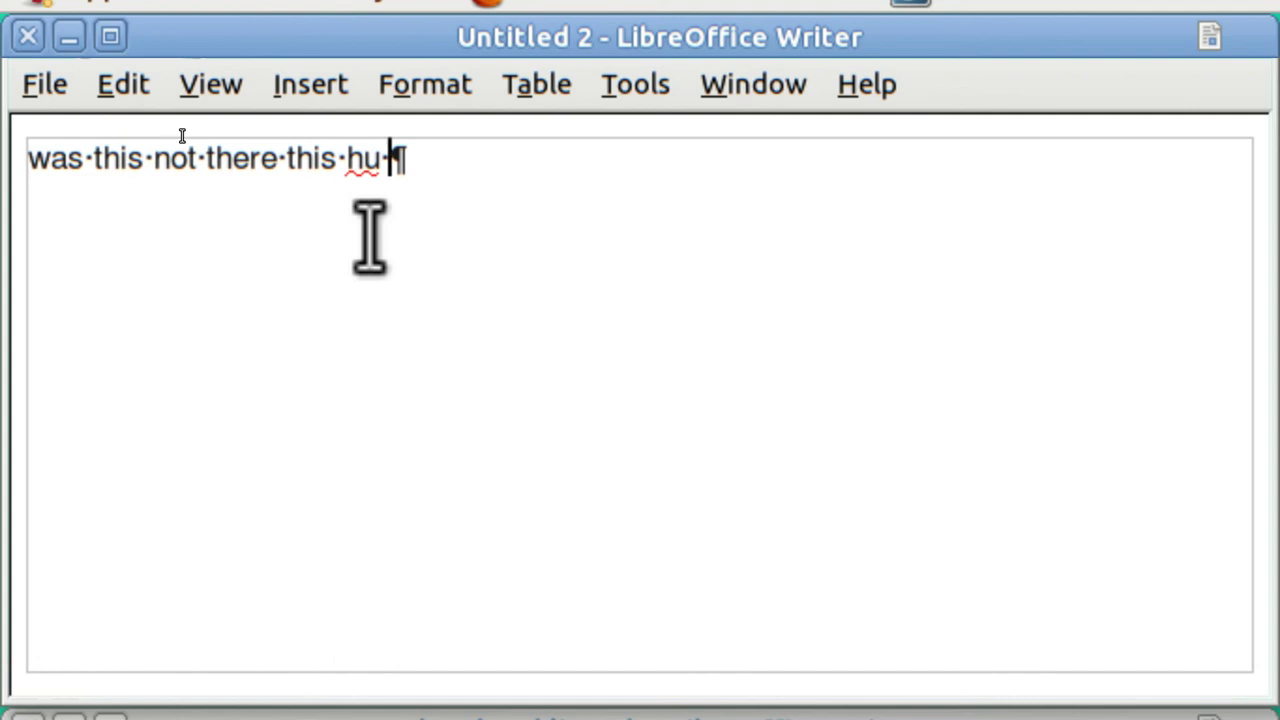
{"action": "type", "text": "would"}
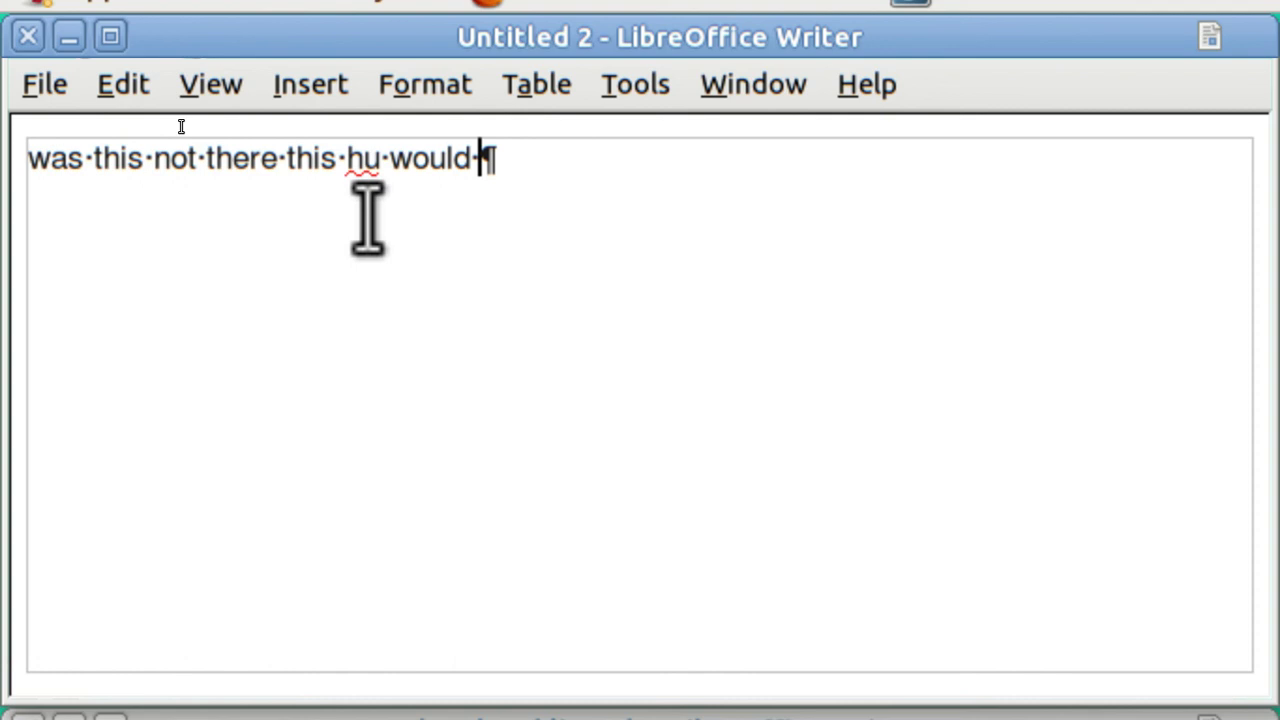
Step: Add "`ha" after "would", start a new paragraph, and return to the end of the first line
{"action": "type", "text": "`"}
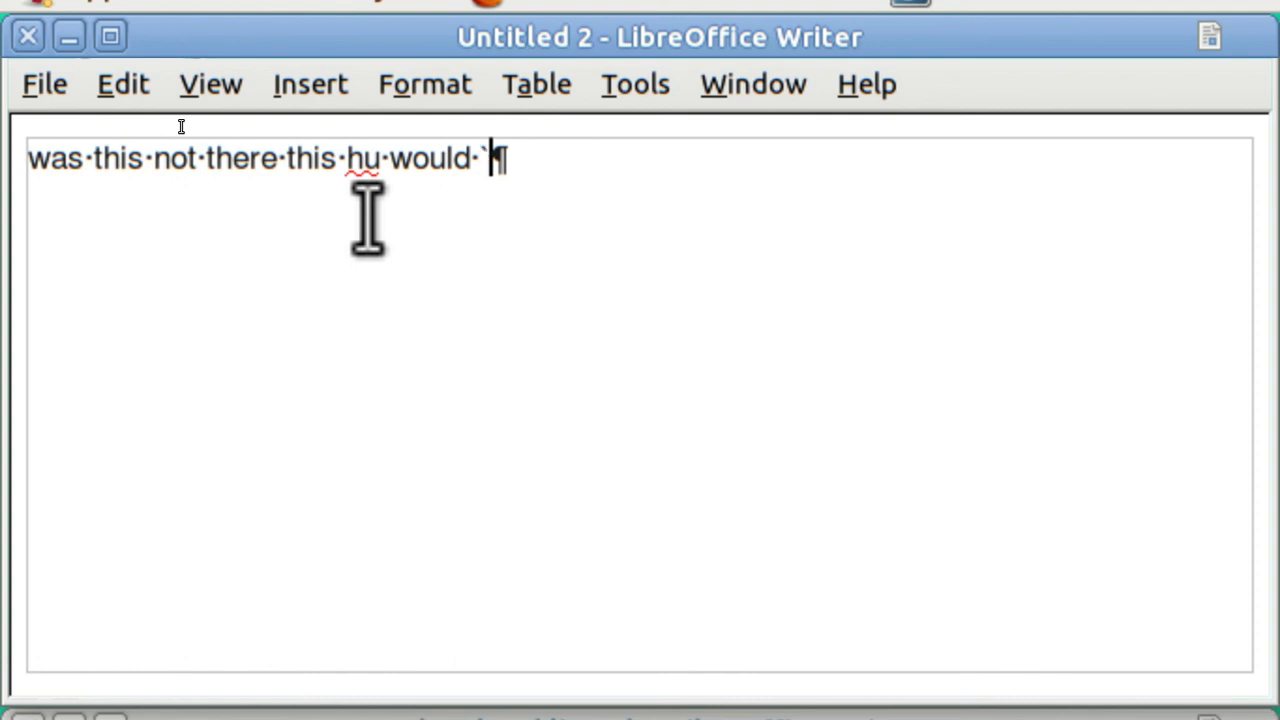
{"action": "type", "text": "ha"}
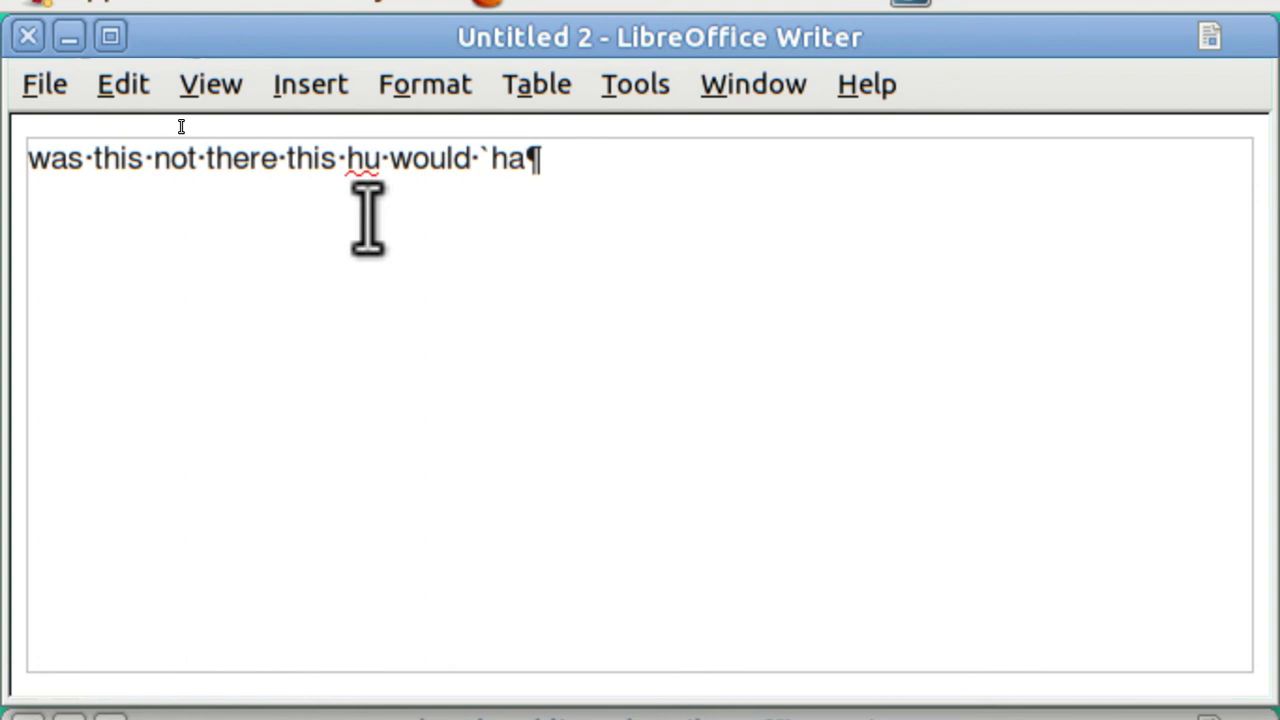
{"action": "key", "text": "Return"}
{"action": "key", "text": "Left"}
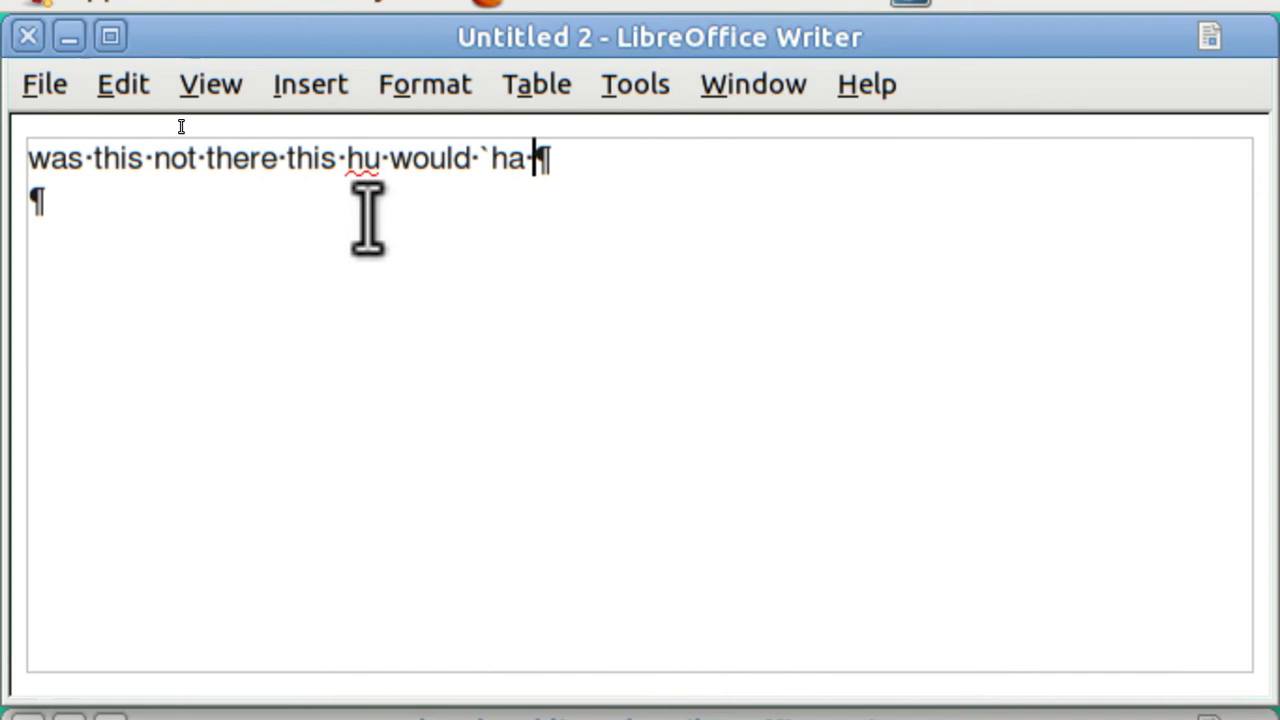
Step: Delete "`ha" from the end of the first line and enter "`ha" again after "would"
{"action": "key", "text": "BackSpace"}
{"action": "key", "text": "BackSpace"}
{"action": "key", "text": "BackSpace"}
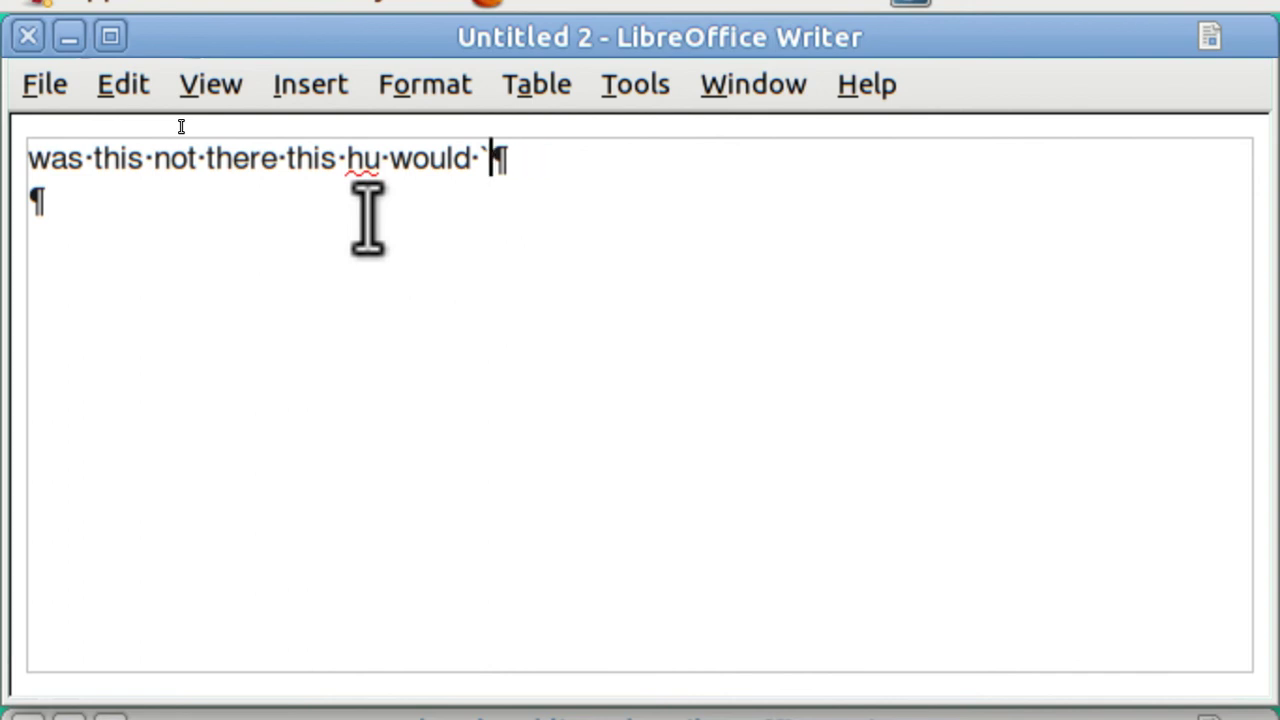
{"action": "key", "text": "BackSpace"}
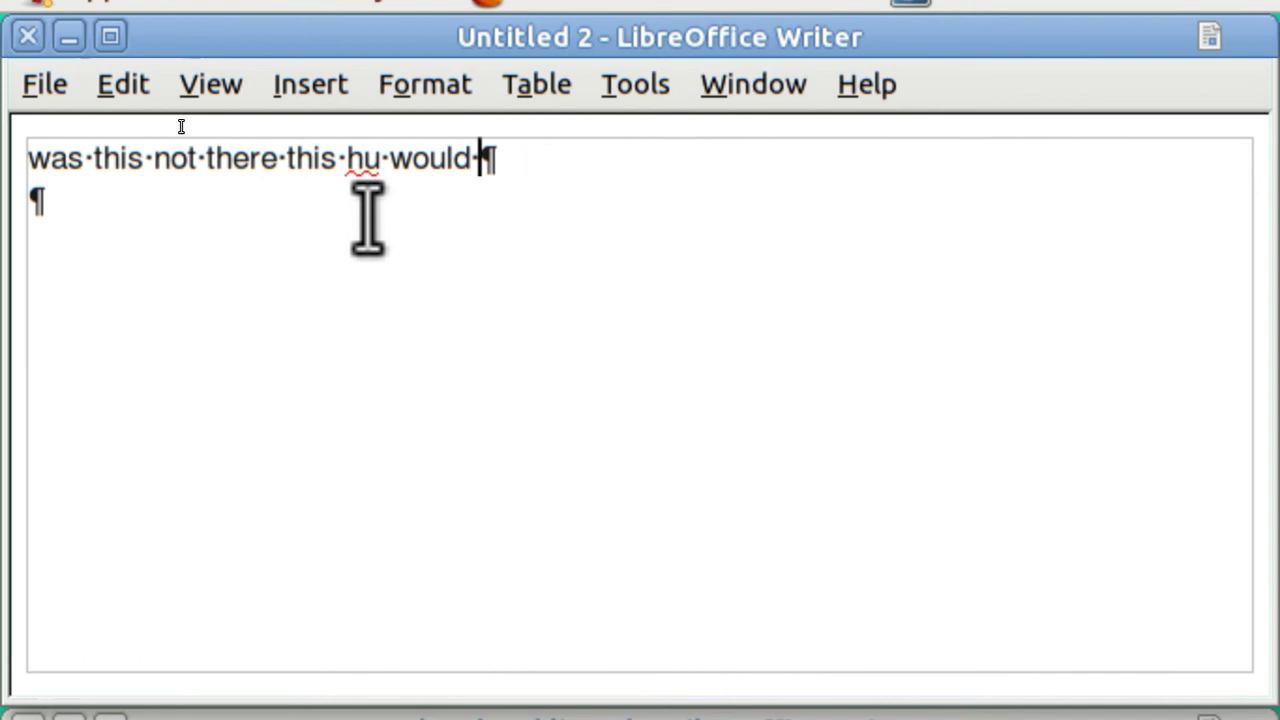
{"action": "type", "text": "`h"}
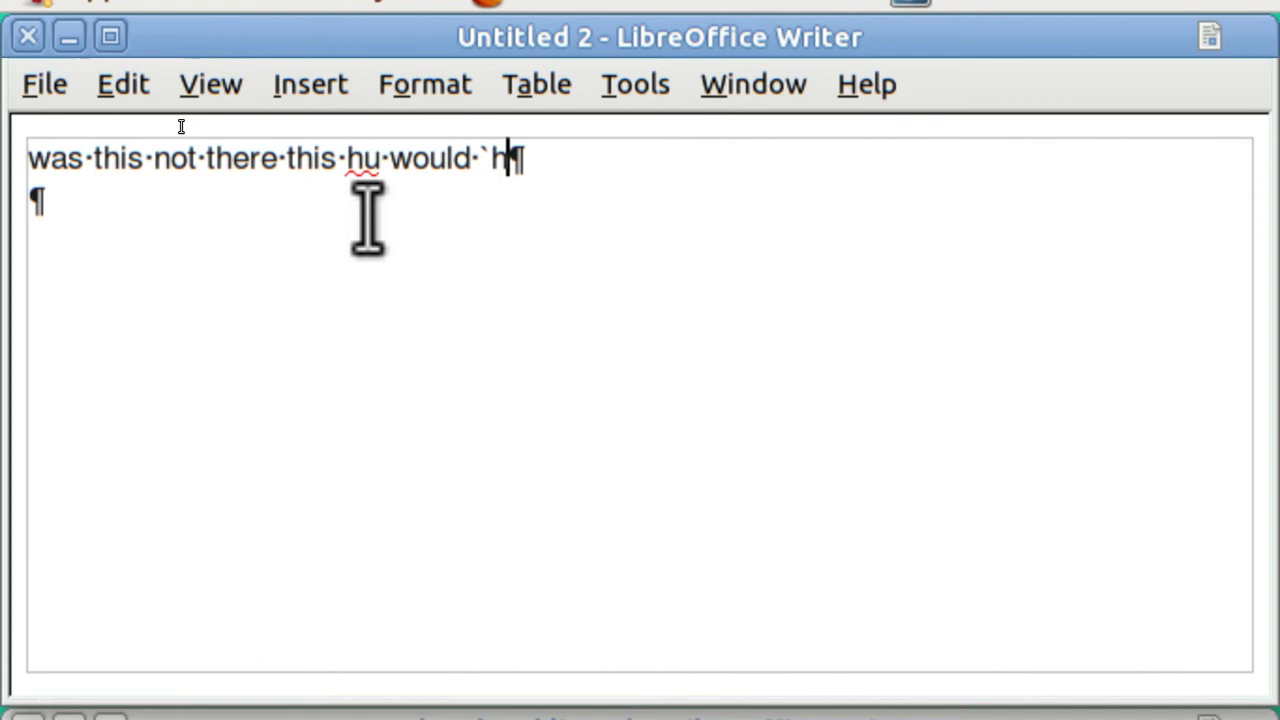
{"action": "type", "text": "a"}
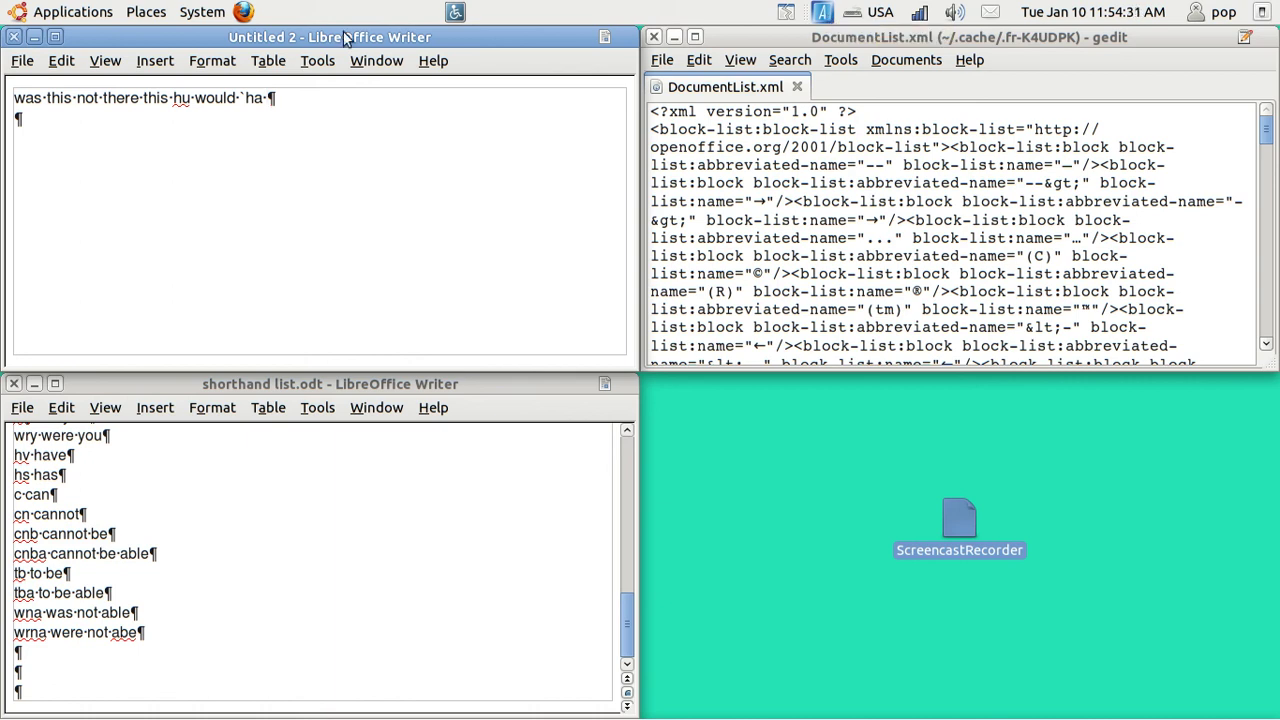
Step: Switch to the Ubuntu Software Center and search for "autokey"
{"action": "left_click", "coordinate": [80, 13]}
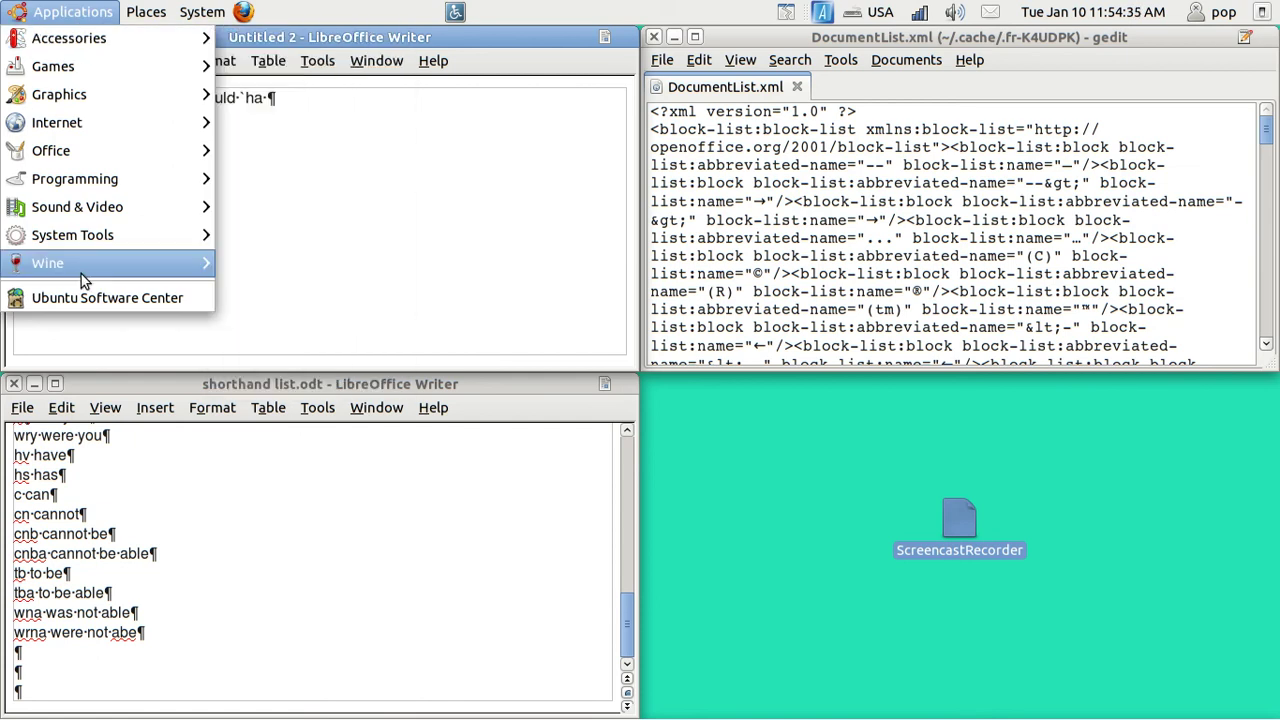
{"action": "left_click", "coordinate": [104, 298]}
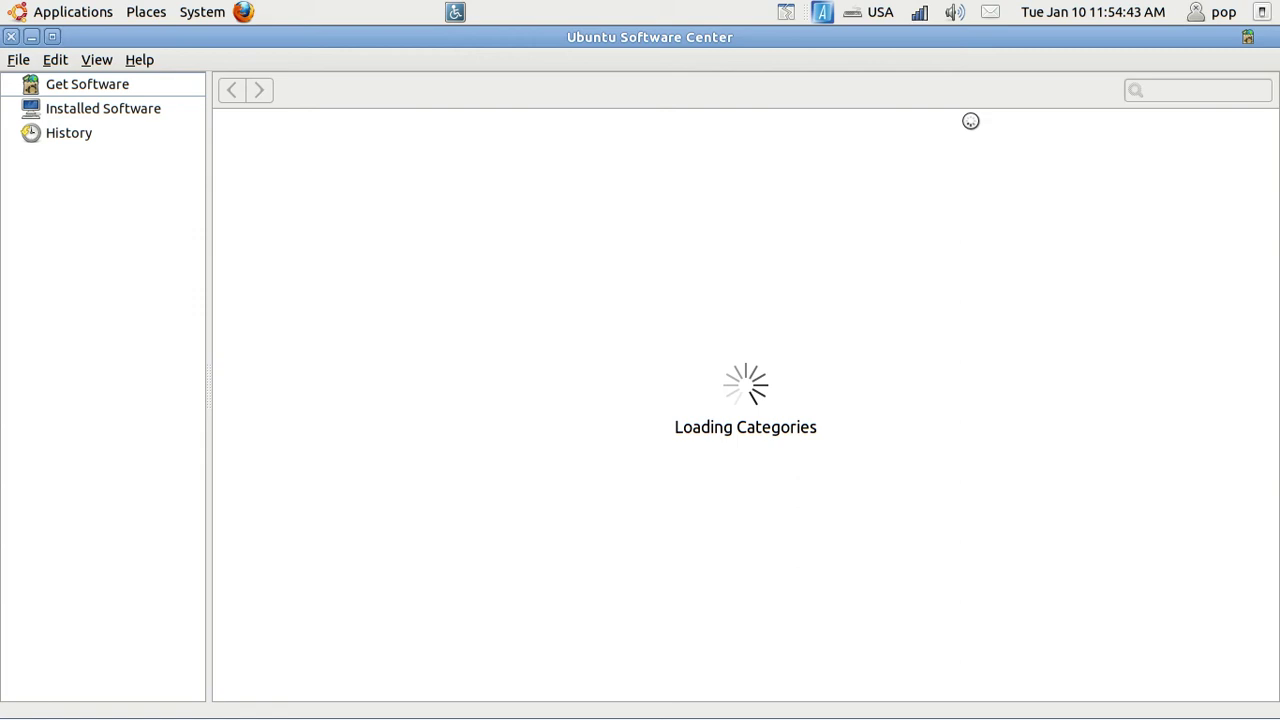
{"action": "left_click", "coordinate": [1165, 92]}
{"action": "type", "text": "a"}
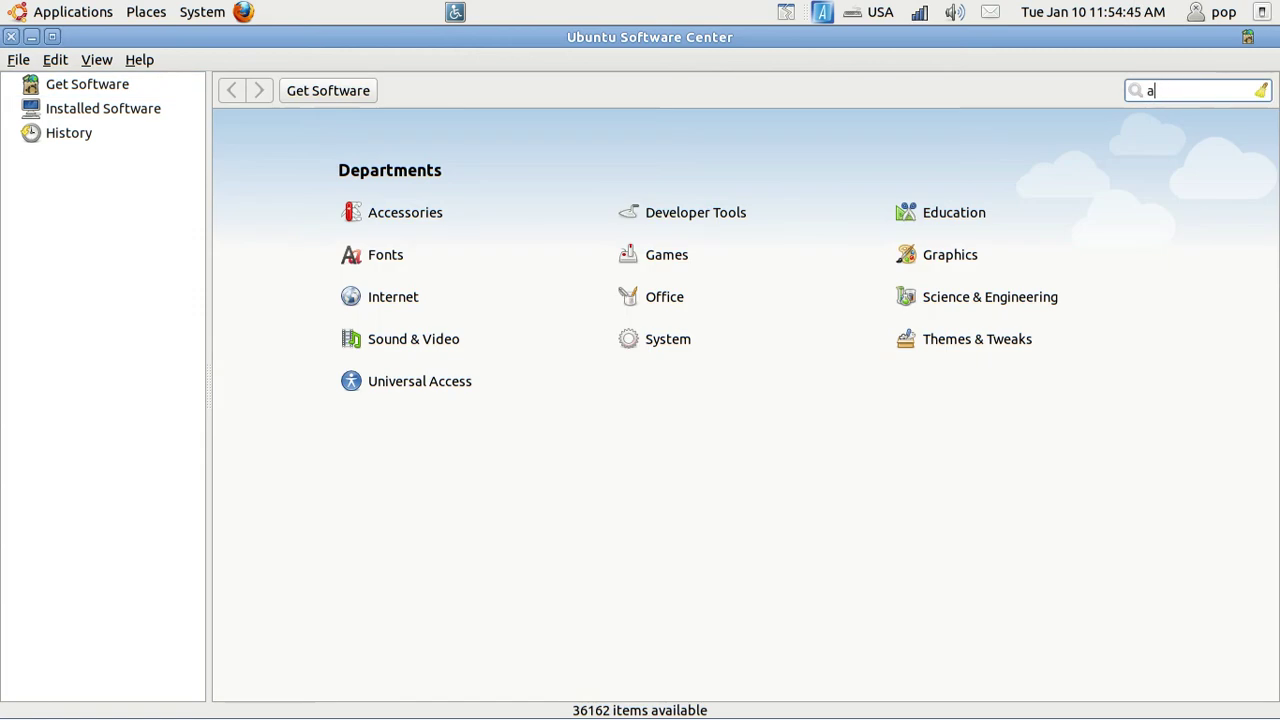
{"action": "type", "text": "utok"}
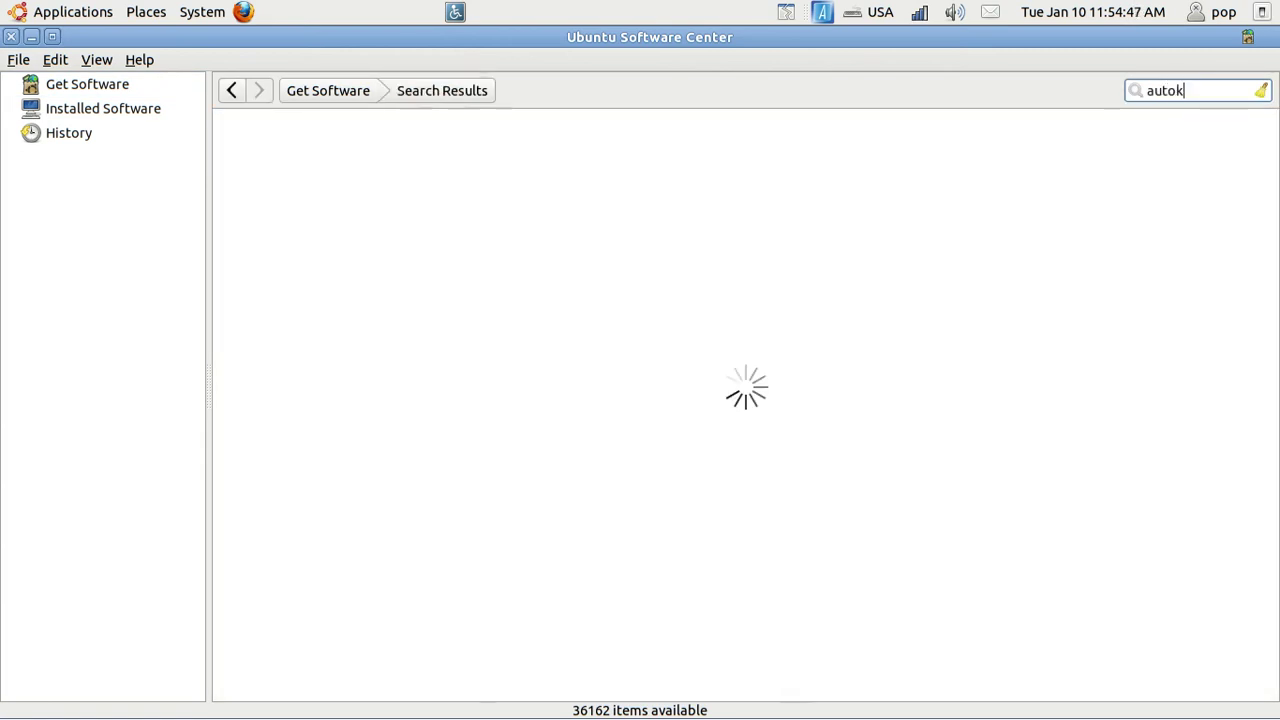
{"action": "type", "text": "ey"}
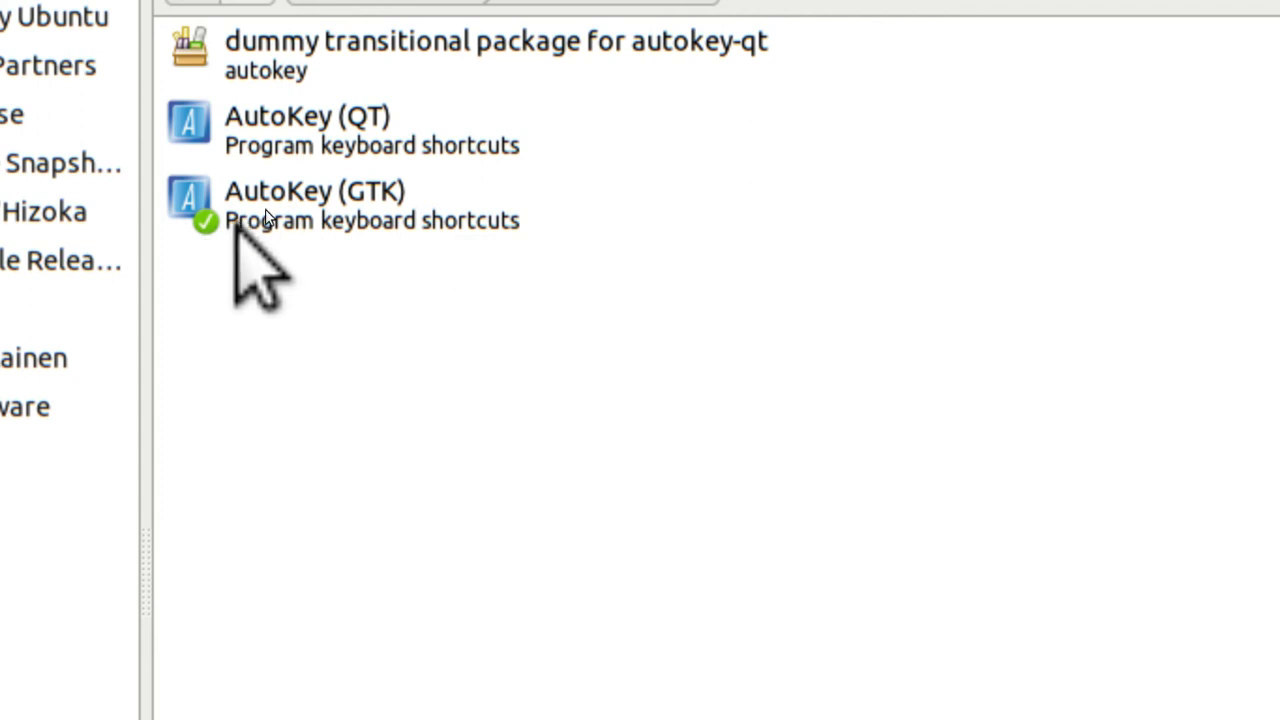
Step: View the details of AutoKey (GTK), and close the Software Center
{"action": "left_click", "coordinate": [276, 212]}
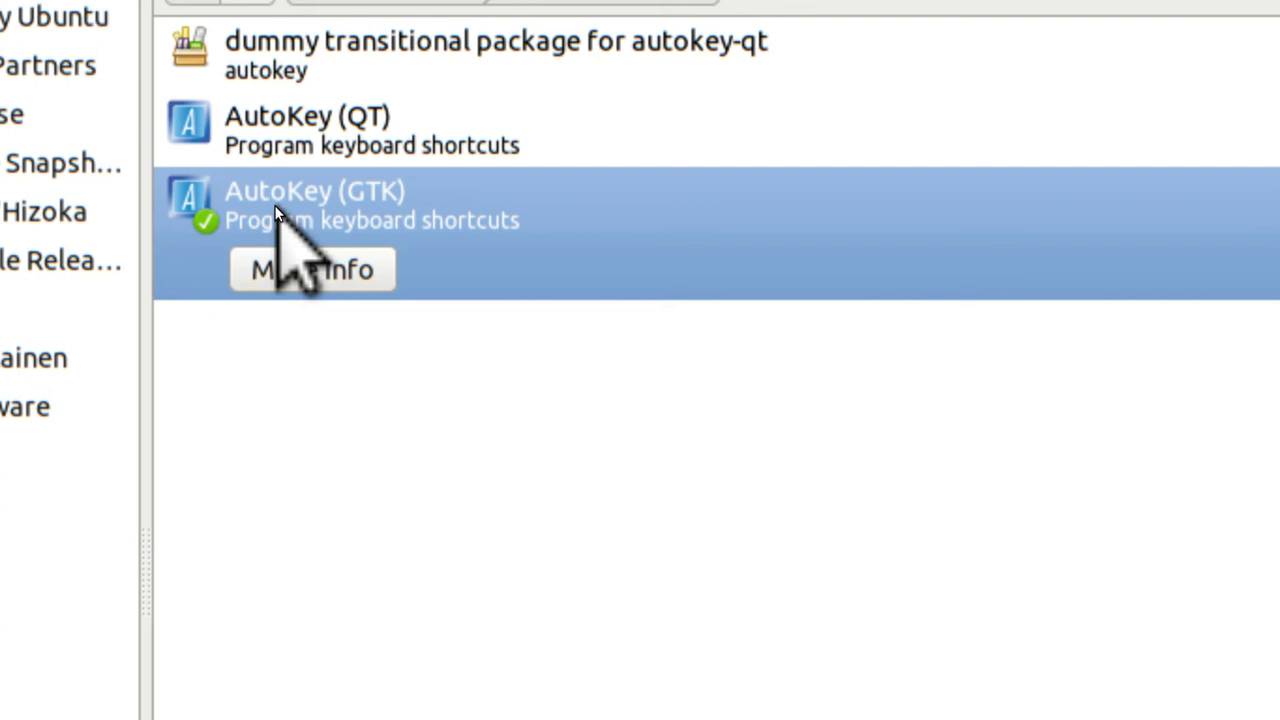
{"action": "left_click", "coordinate": [300, 272]}
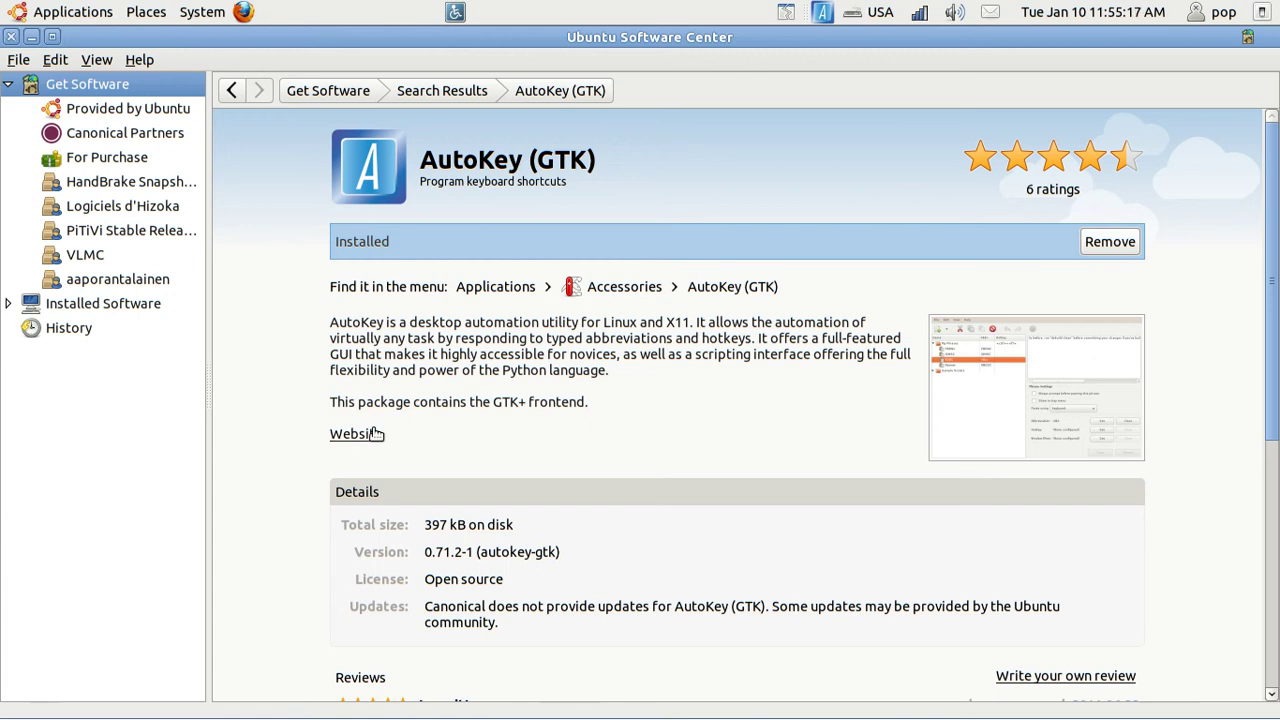
{"action": "left_click", "coordinate": [11, 37]}
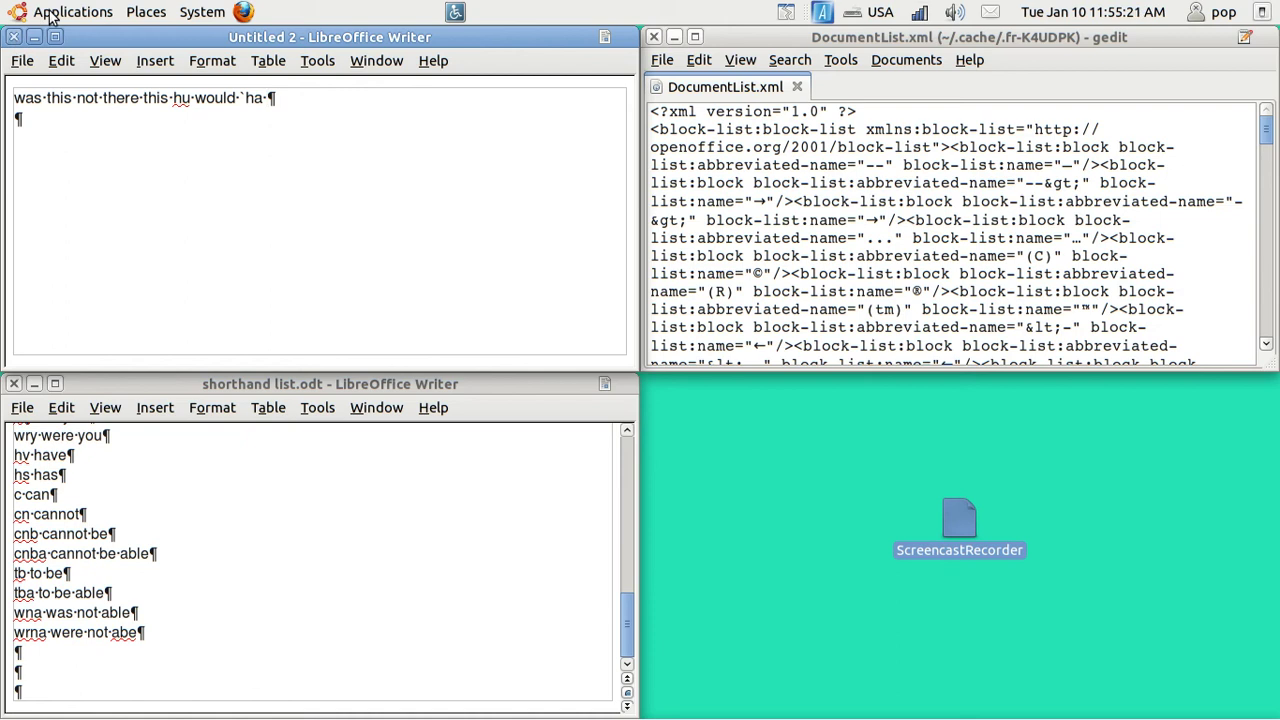
Step: Locate AutoKey (GTK) among the installed accessories without launching it, and return to the Untitled 2 document
{"action": "left_click", "coordinate": [52, 14]}
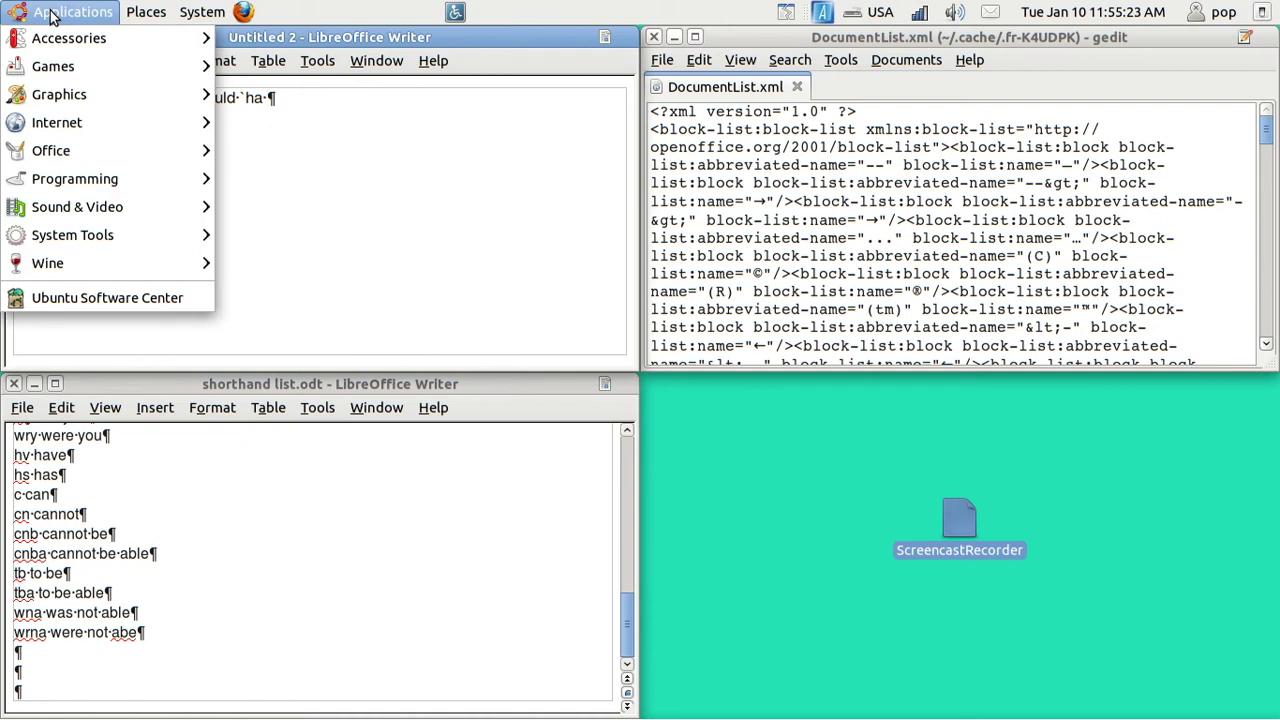
{"action": "mouse_move", "coordinate": [65, 46]}
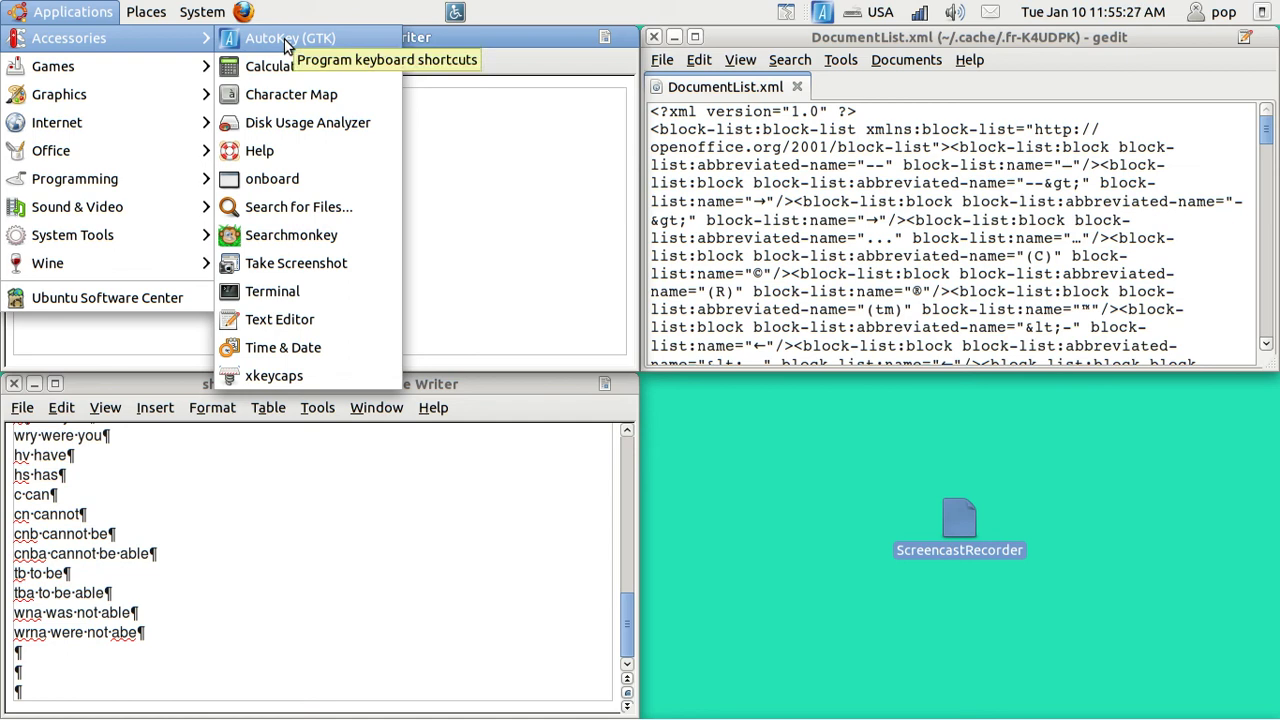
{"action": "left_click", "coordinate": [323, 20]}
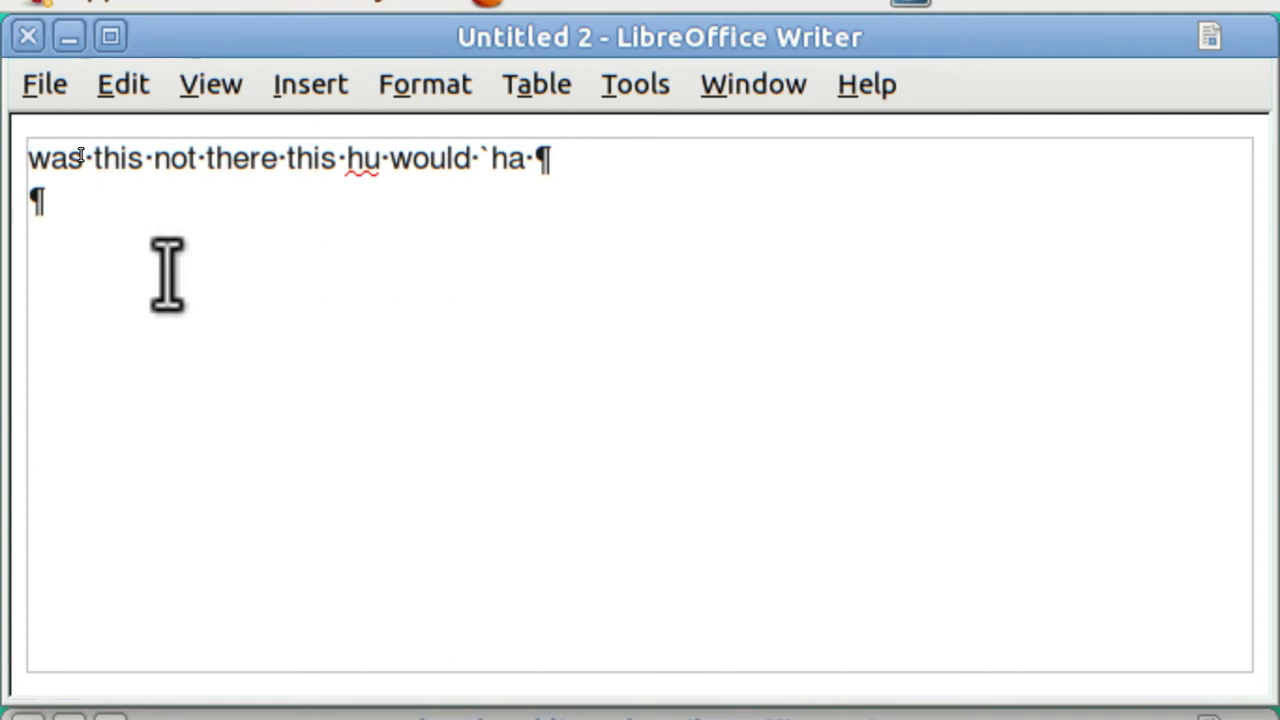
Step: Enter the AutoKey abbreviation "`a" on the second line of Untitled 2 to expand it into the home address block
{"action": "type", "text": "`h"}
{"action": "type", "text": "a"}
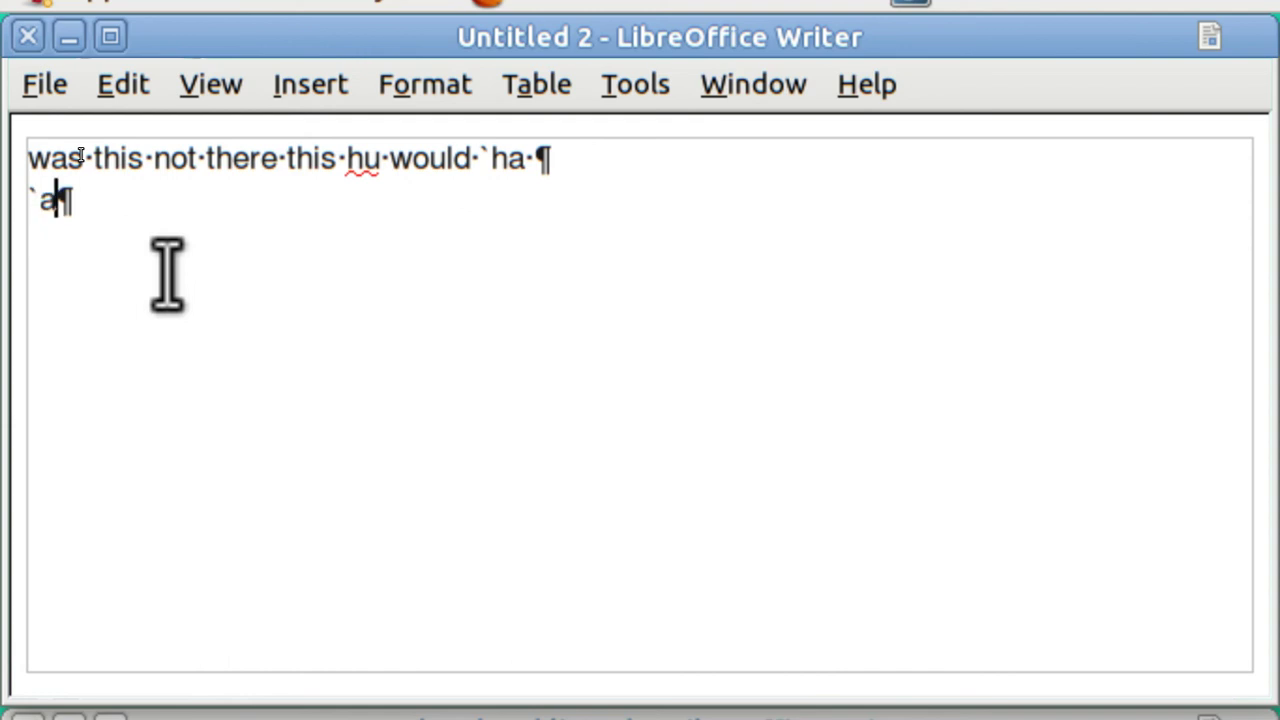
{"action": "key", "text": "F3"}
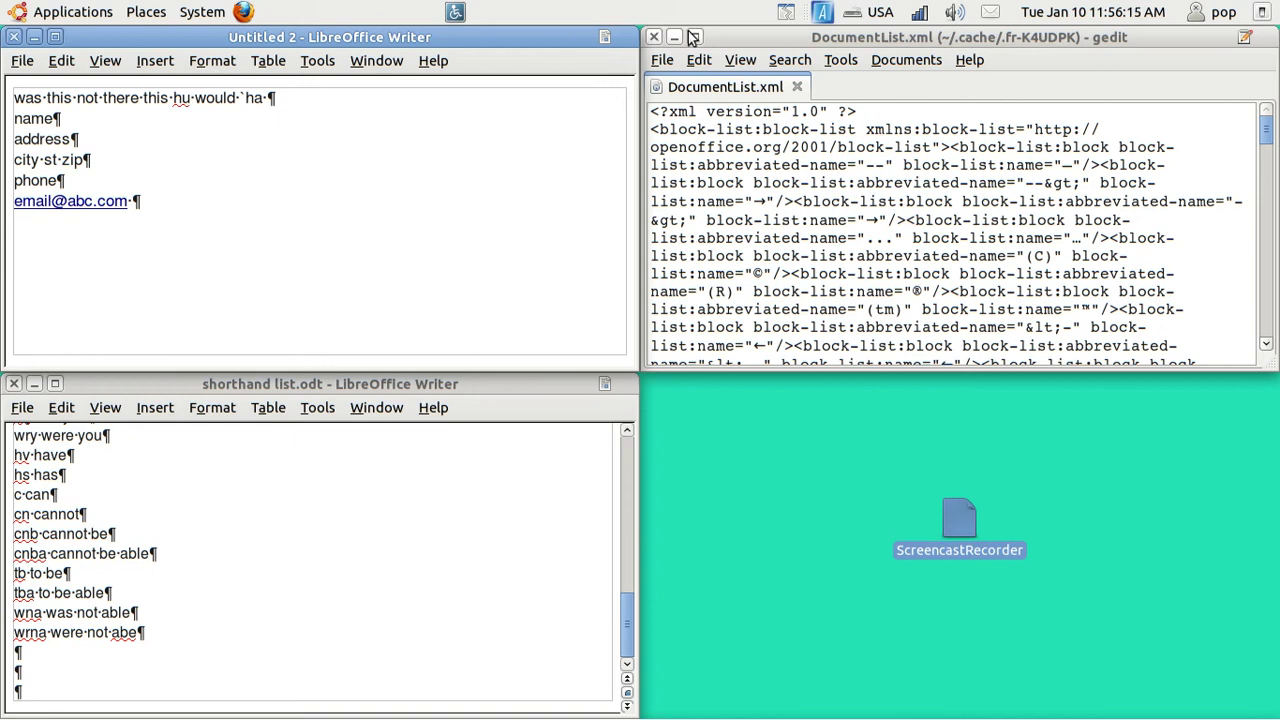
Step: Switch to the AutoKey configuration, examine the home address phrase inside New Folder, and close the configuration
{"action": "left_click", "coordinate": [832, 11]}
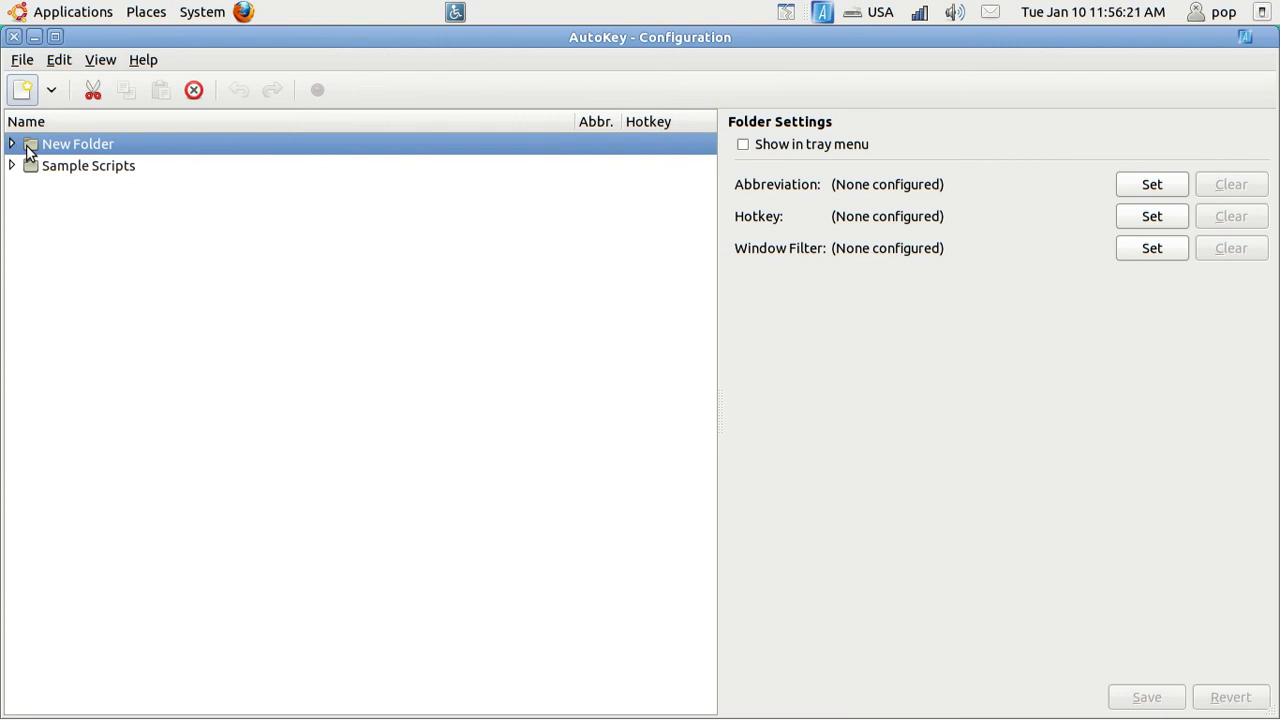
{"action": "left_click", "coordinate": [27, 150]}
{"action": "left_click", "coordinate": [11, 144]}
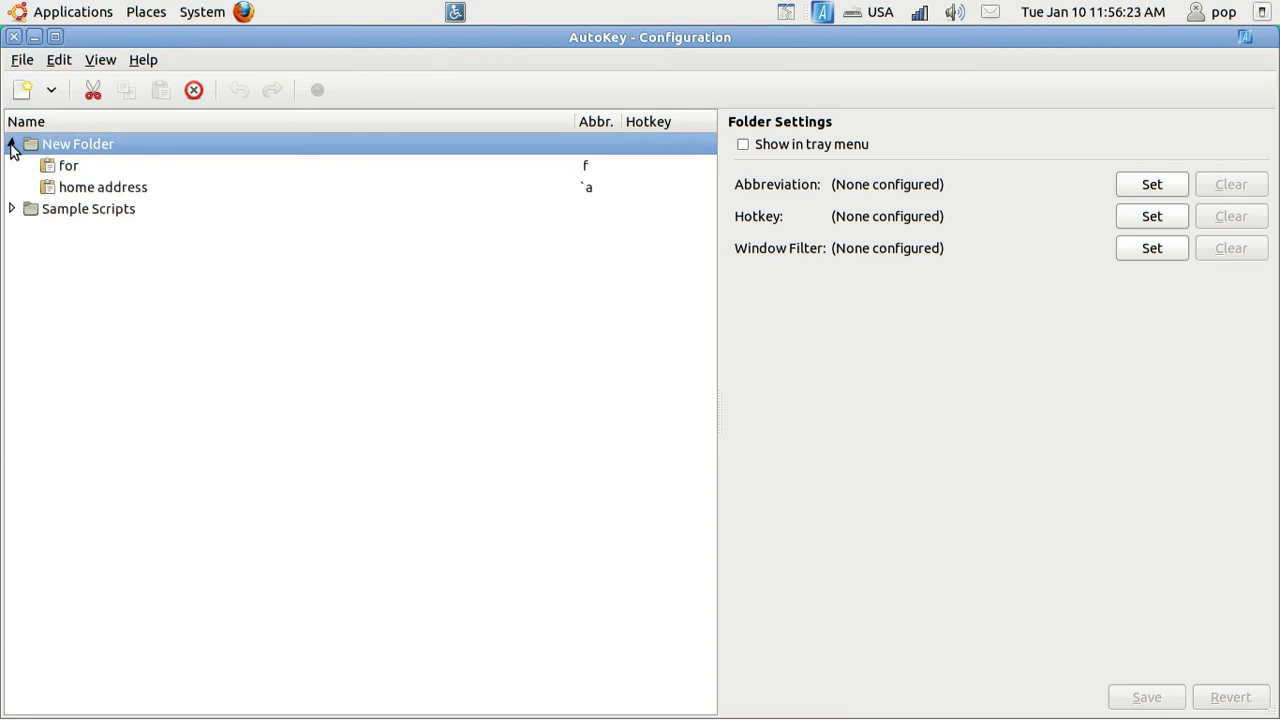
{"action": "left_click", "coordinate": [48, 190]}
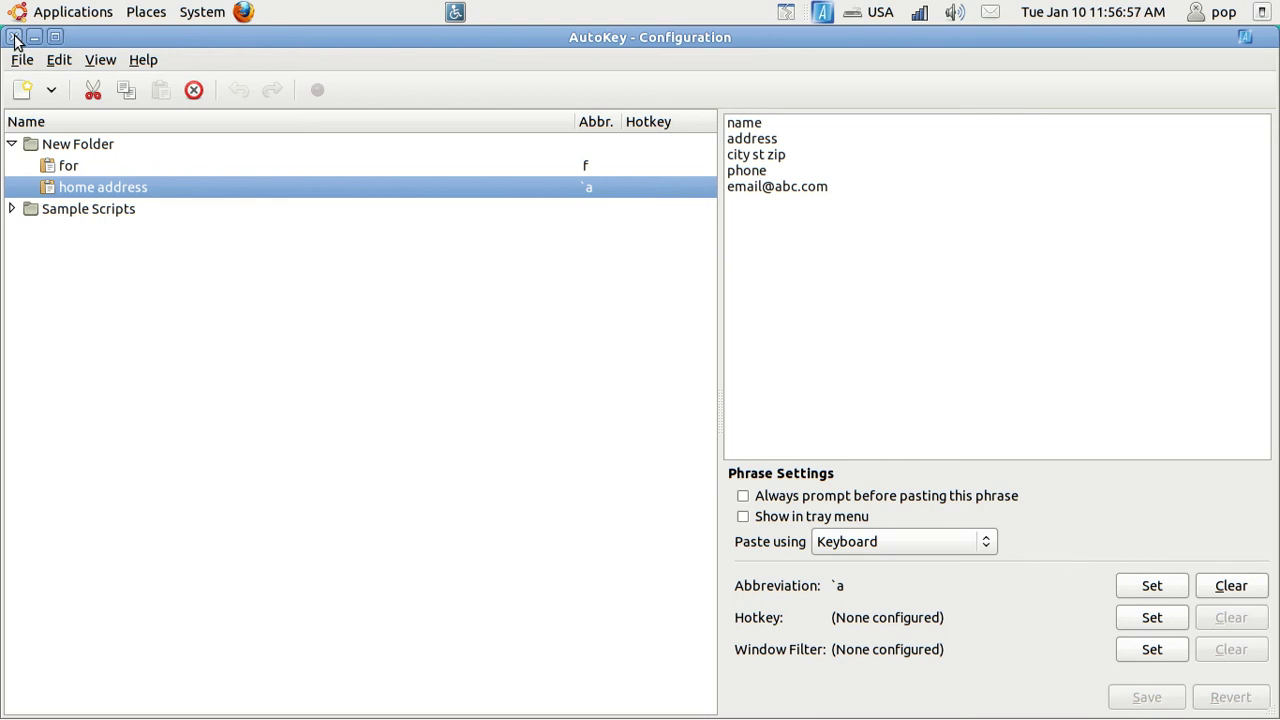
{"action": "left_click", "coordinate": [14, 37]}
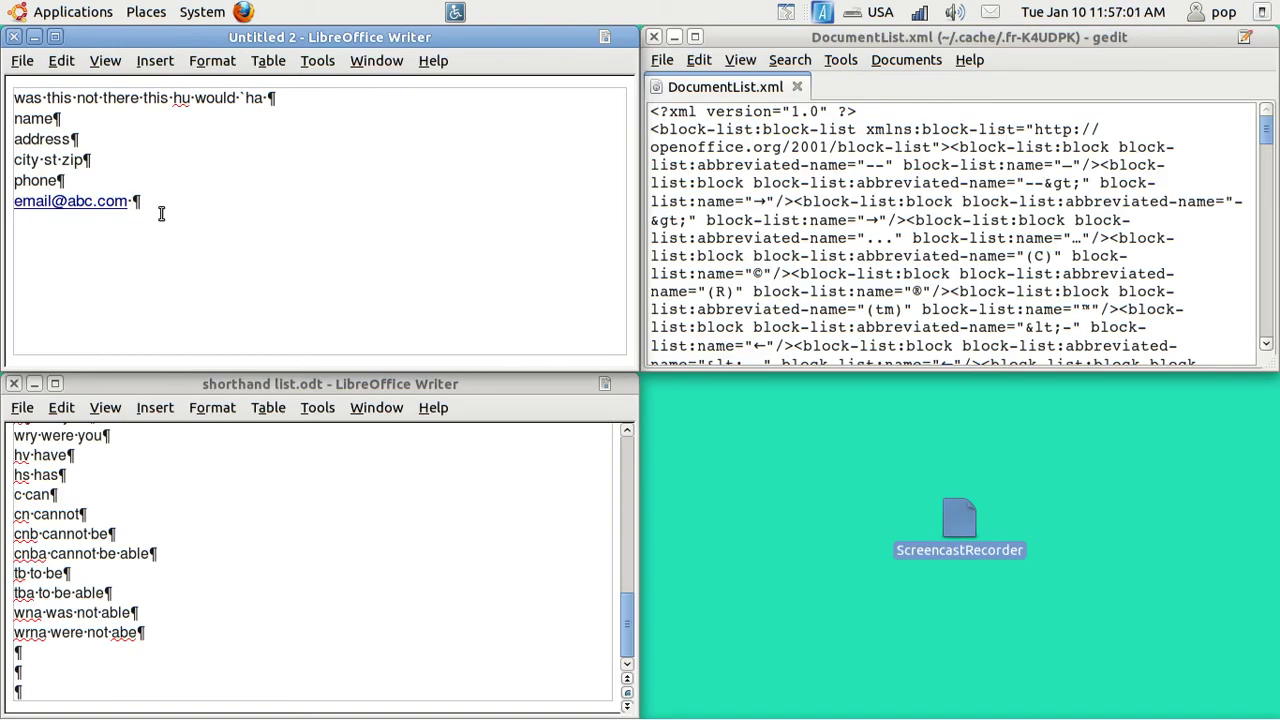
Step: Start a new paragraph below the e-mail line in Untitled 2, and review shorthand list.odt up to its first entry
{"action": "key", "text": "Return"}
{"action": "left_click", "coordinate": [139, 456]}
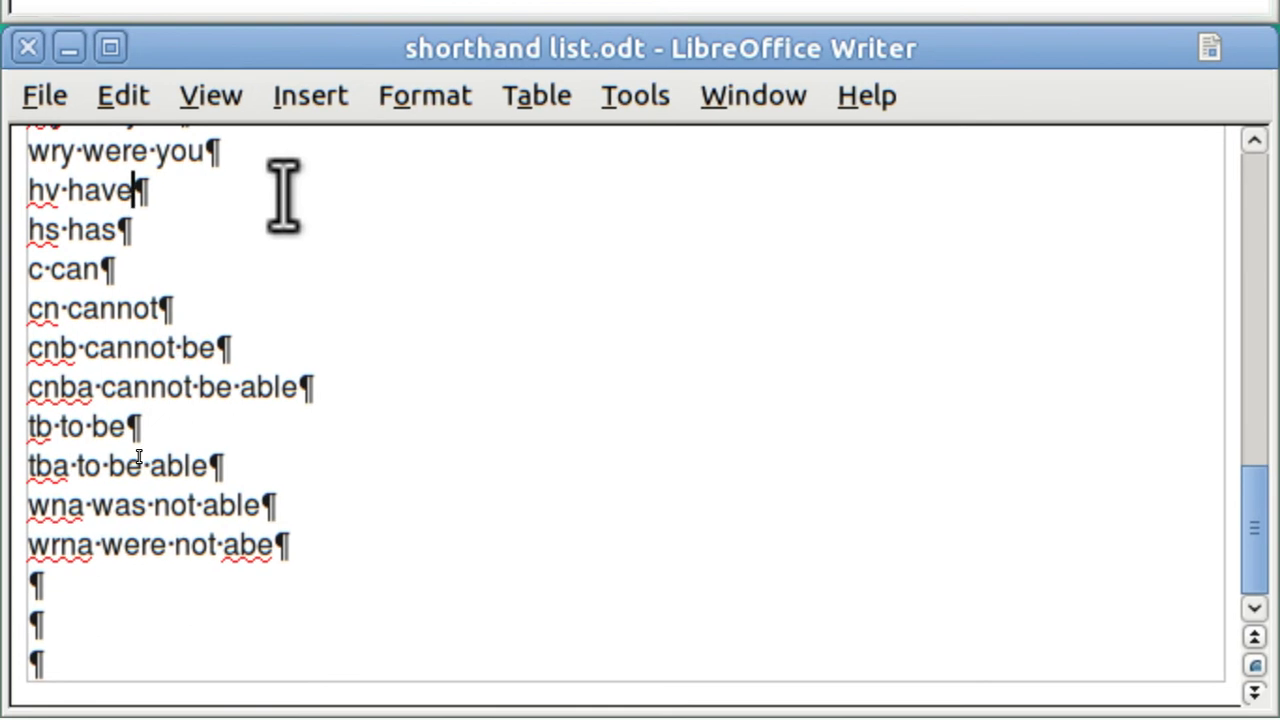
{"action": "key", "text": "Up"}
{"action": "key", "text": "Up"}
{"action": "key", "text": "Up"}
{"action": "key", "text": "Up"}
{"action": "key", "text": "Up"}
{"action": "key", "text": "Up"}
{"action": "key", "text": "Up"}
{"action": "key", "text": "Up"}
{"action": "key", "text": "Up"}
{"action": "key", "text": "Up"}
{"action": "key", "text": "Up"}
{"action": "key", "text": "Up"}
{"action": "key", "text": "Up"}
{"action": "key", "text": "Up"}
{"action": "key", "text": "Up"}
{"action": "key", "text": "Up"}
{"action": "key", "text": "Up"}
{"action": "key", "text": "Up"}
{"action": "key", "text": "Up"}
{"action": "key", "text": "Up"}
{"action": "key", "text": "Up"}
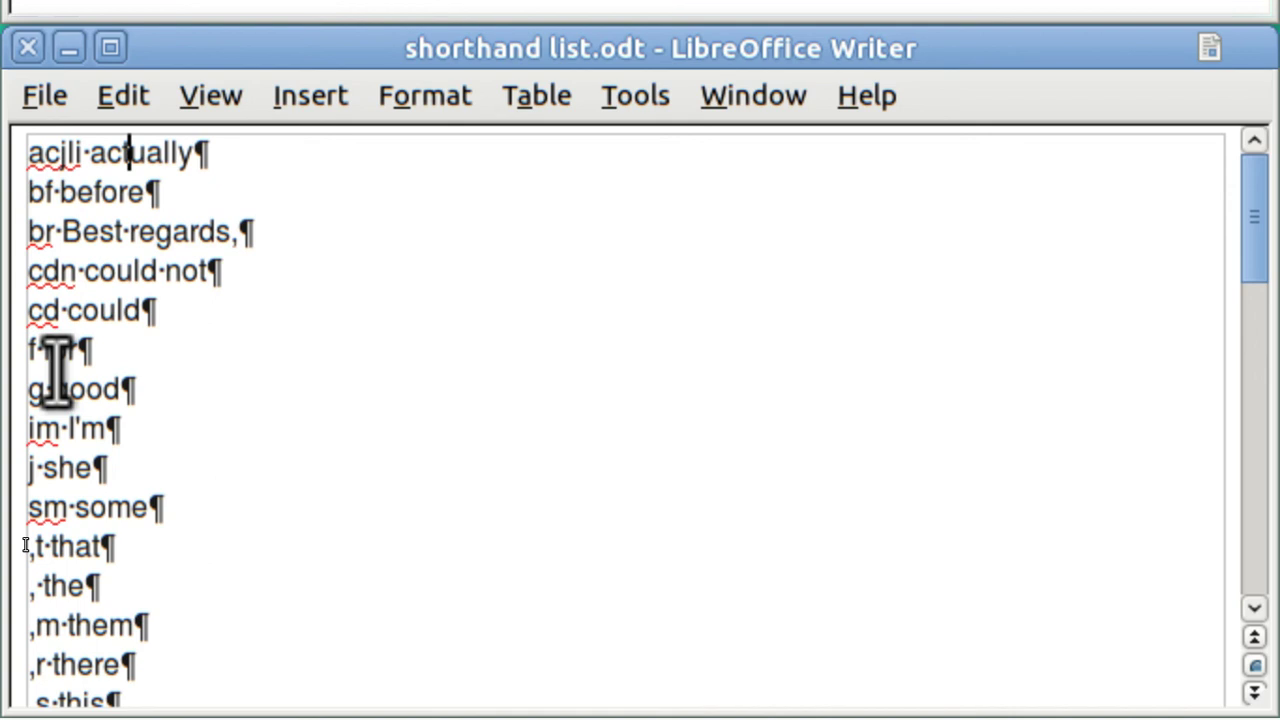
Step: Sort the entire shorthand list by column 1, alphanumeric and ascending, with tabs as the separator
{"action": "key", "text": "ctrl+a"}
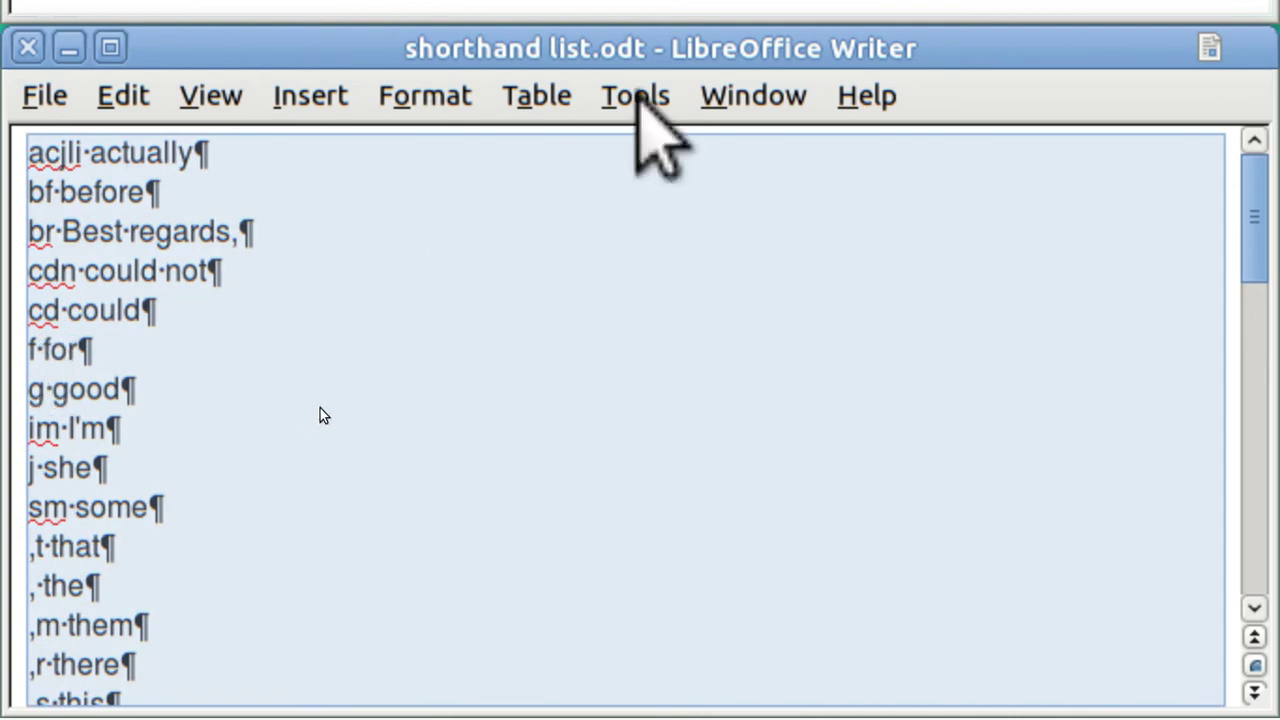
{"action": "left_click", "coordinate": [640, 97]}
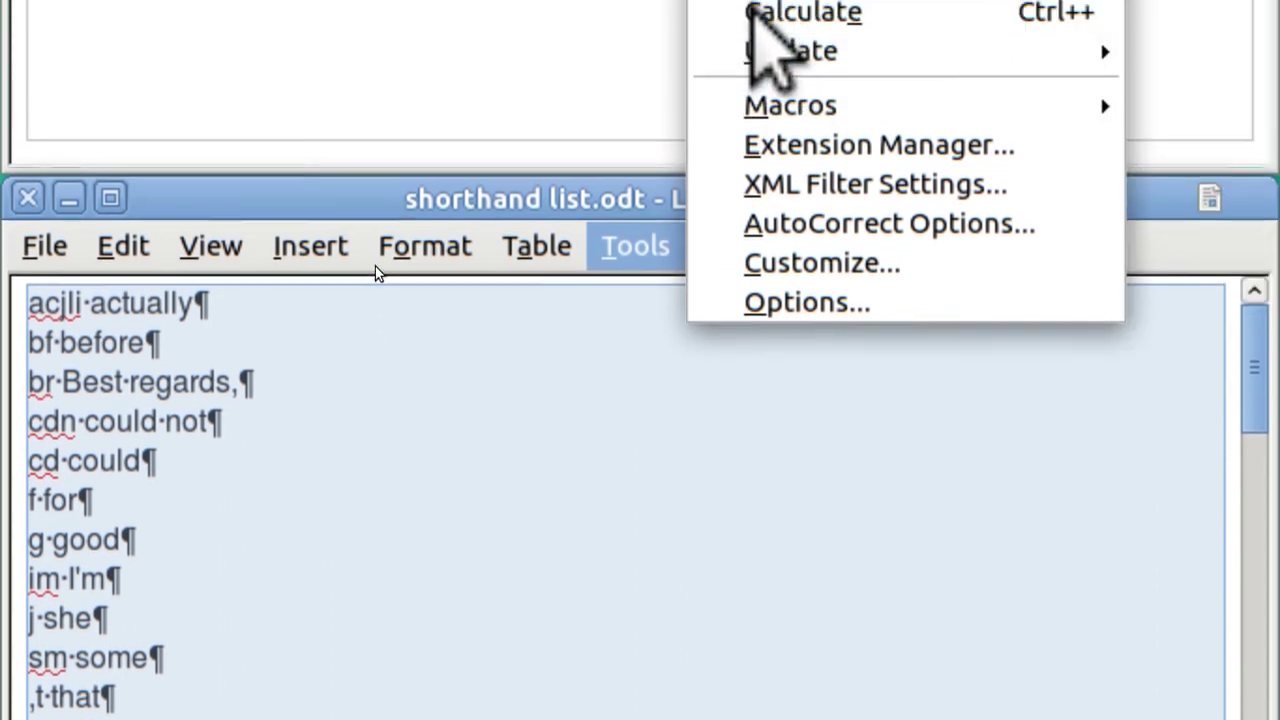
{"action": "left_click", "coordinate": [770, 15]}
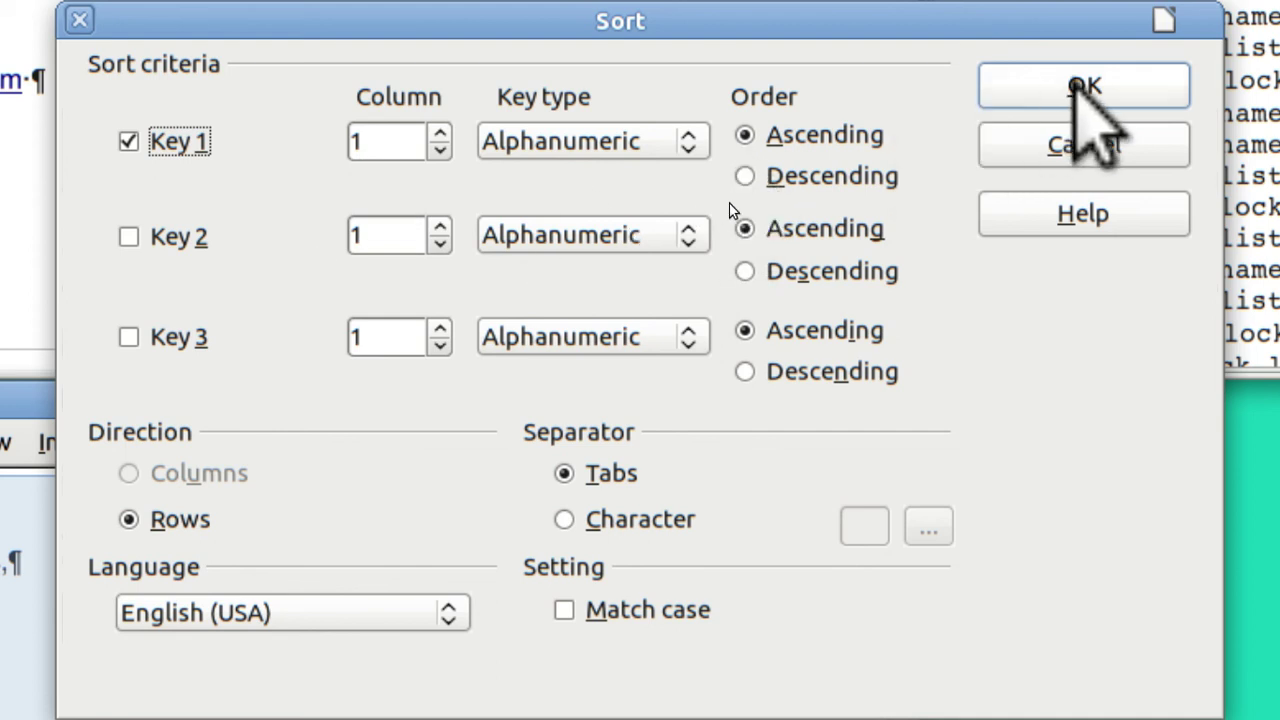
{"action": "left_click", "coordinate": [1085, 88]}
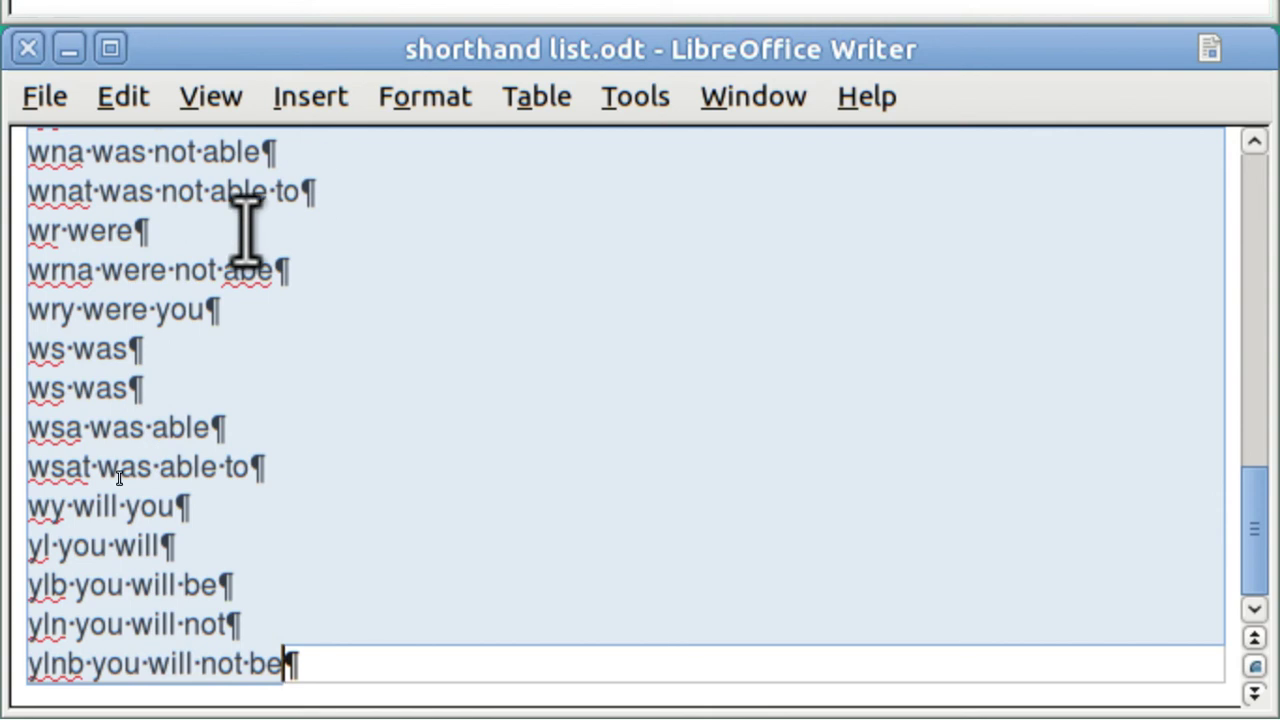
Step: Delete the three empty paragraphs at the beginning of the shorthand list
{"action": "left_click", "coordinate": [243, 237]}
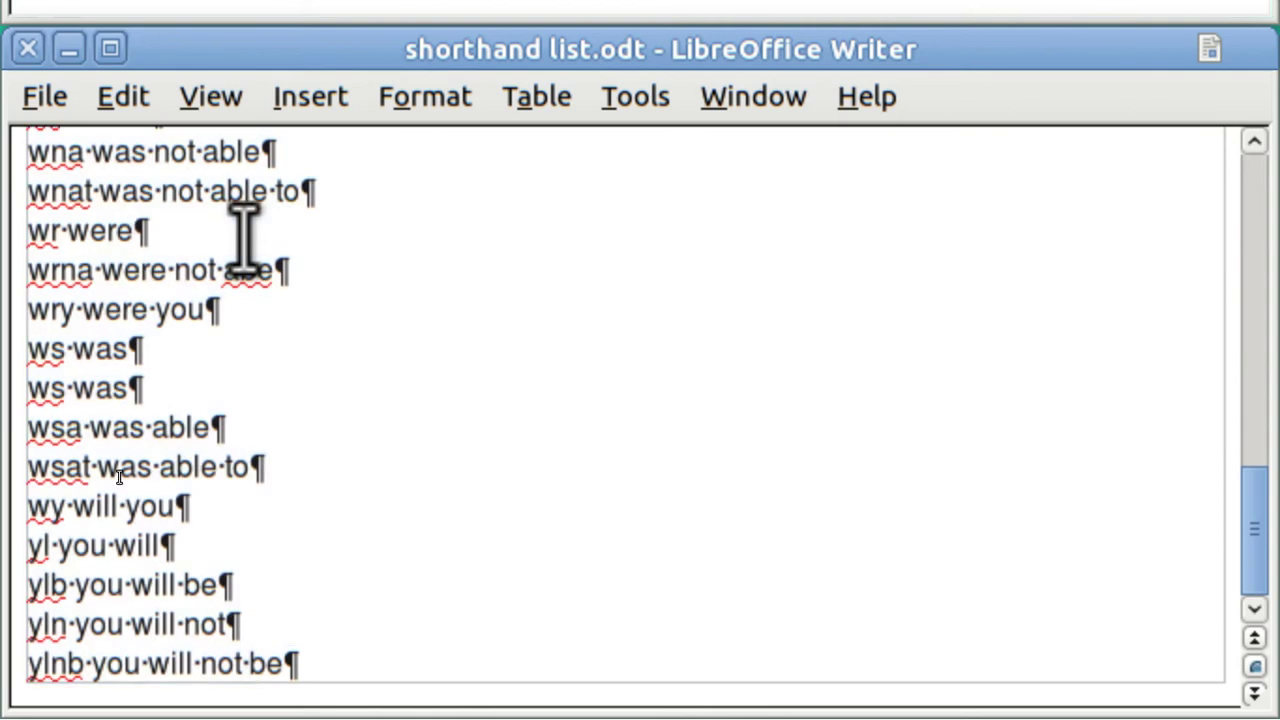
{"action": "key", "text": "Up"}
{"action": "key", "text": "Page_Up"}
{"action": "key", "text": "Page_Up"}
{"action": "key", "text": "Page_Up"}
{"action": "key", "text": "Page_Up"}
{"action": "key", "text": "Page_Up"}
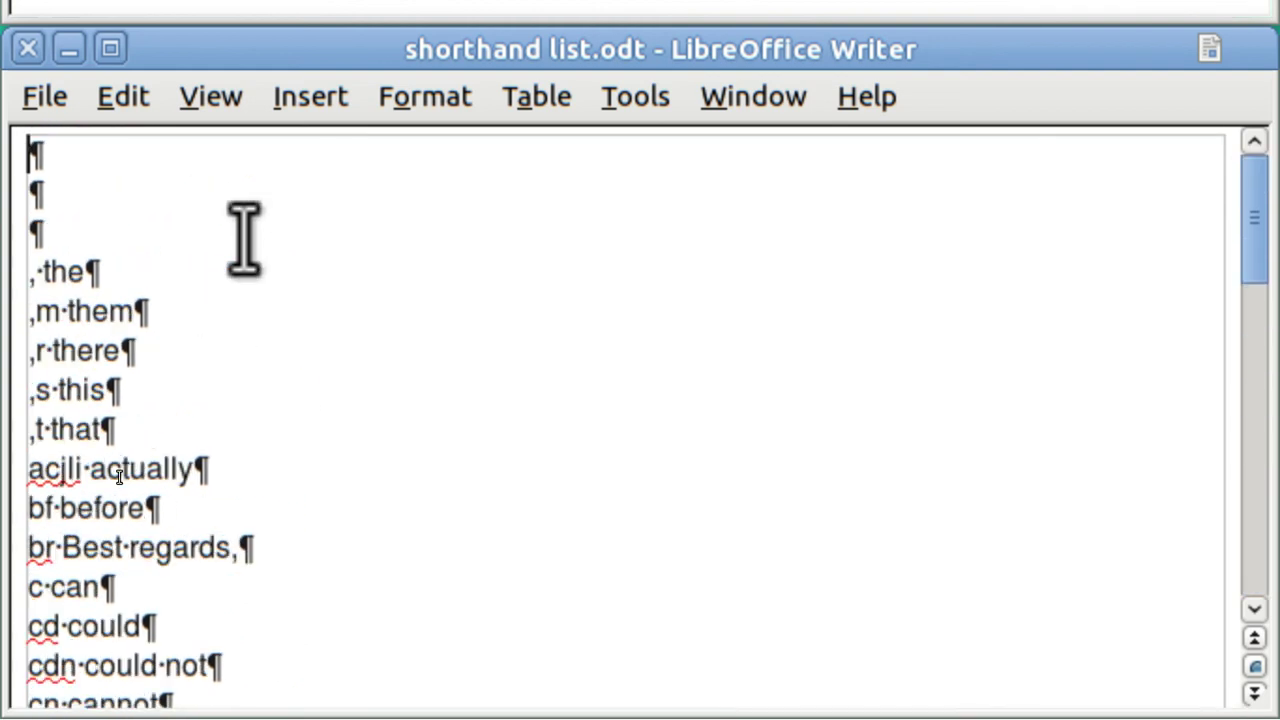
{"action": "key", "text": "Delete"}
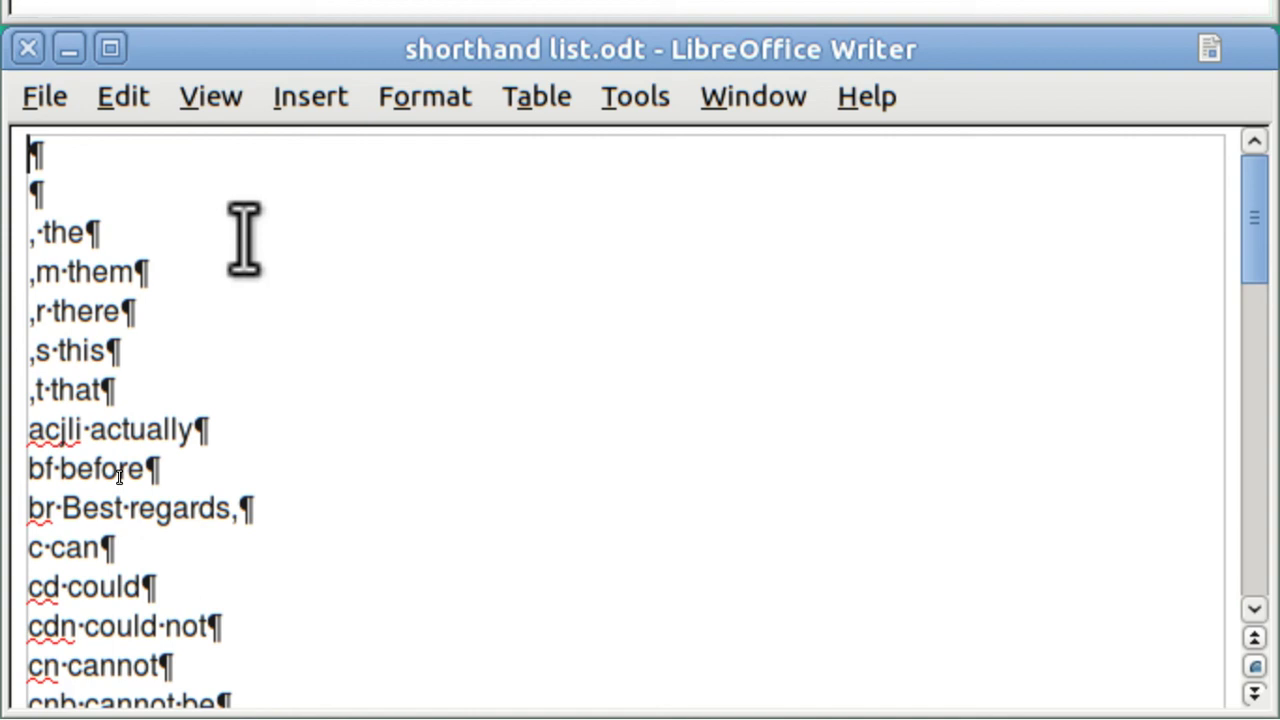
{"action": "key", "text": "Delete"}
{"action": "key", "text": "Delete"}
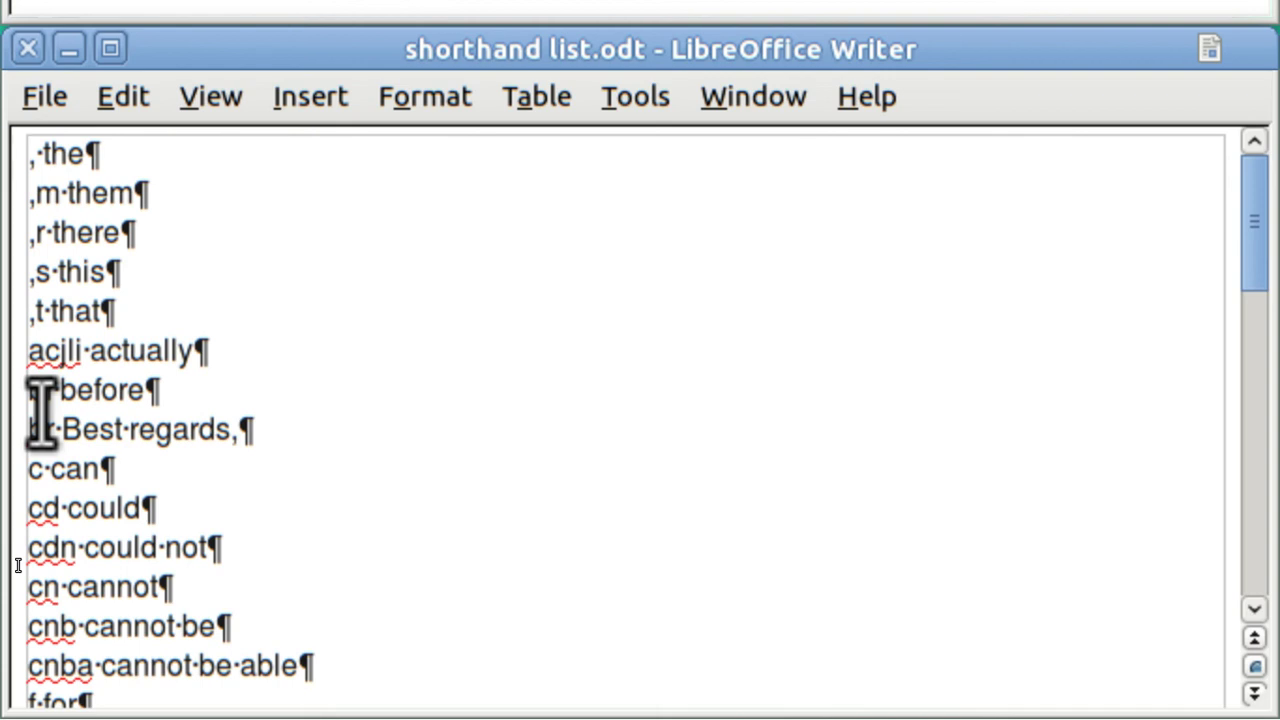
Step: Sort the entire shorthand list by column 2, alphanumeric and ascending, with a space as the separator character
{"action": "key", "text": "ctrl+a"}
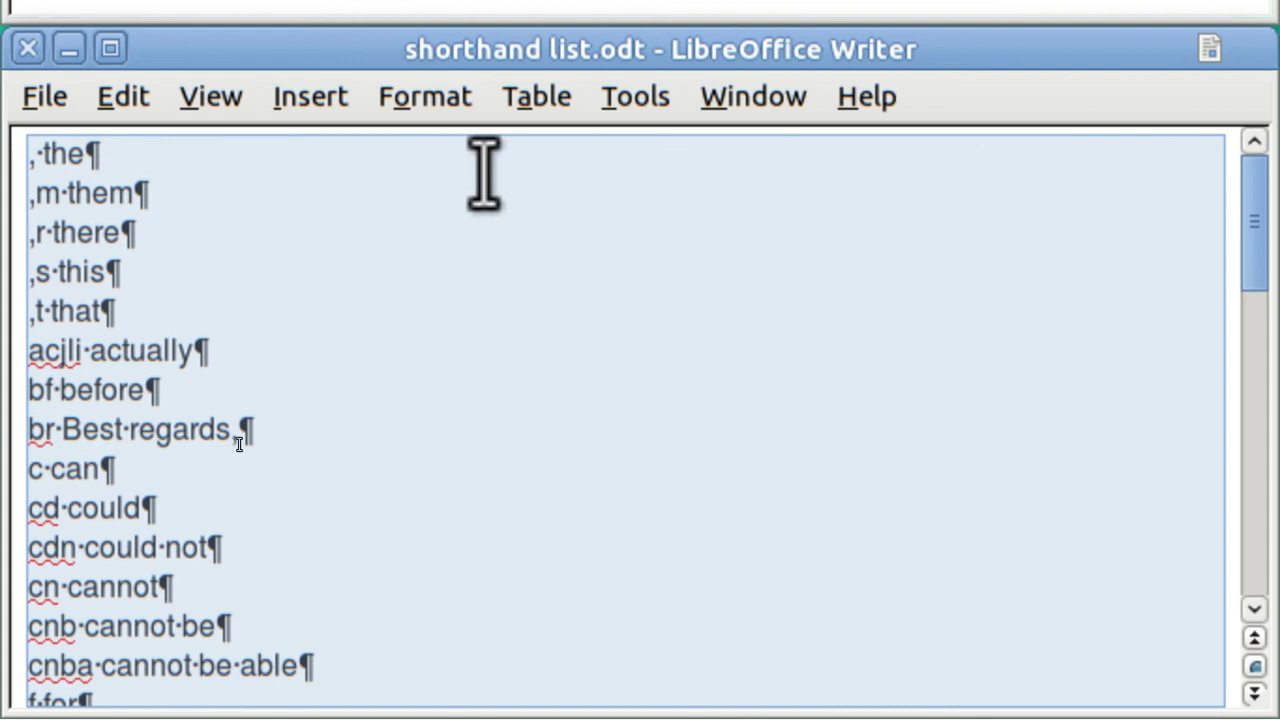
{"action": "left_click", "coordinate": [628, 99]}
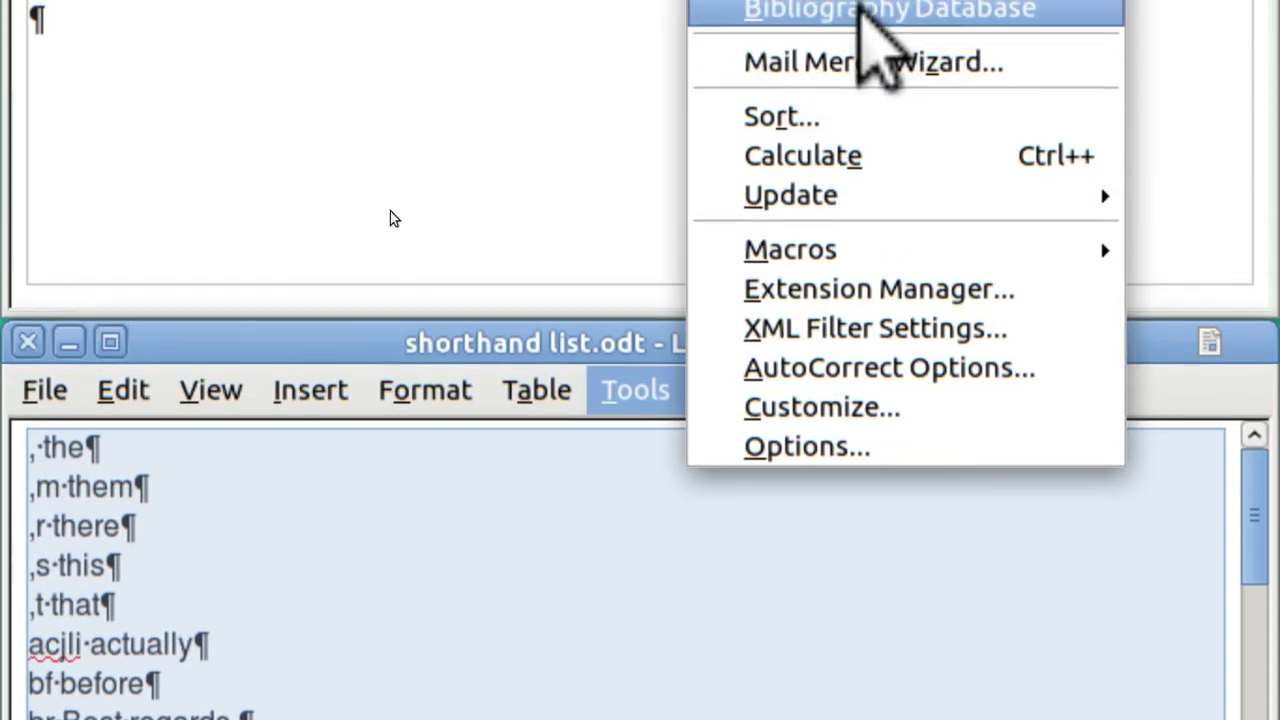
{"action": "left_click", "coordinate": [775, 120]}
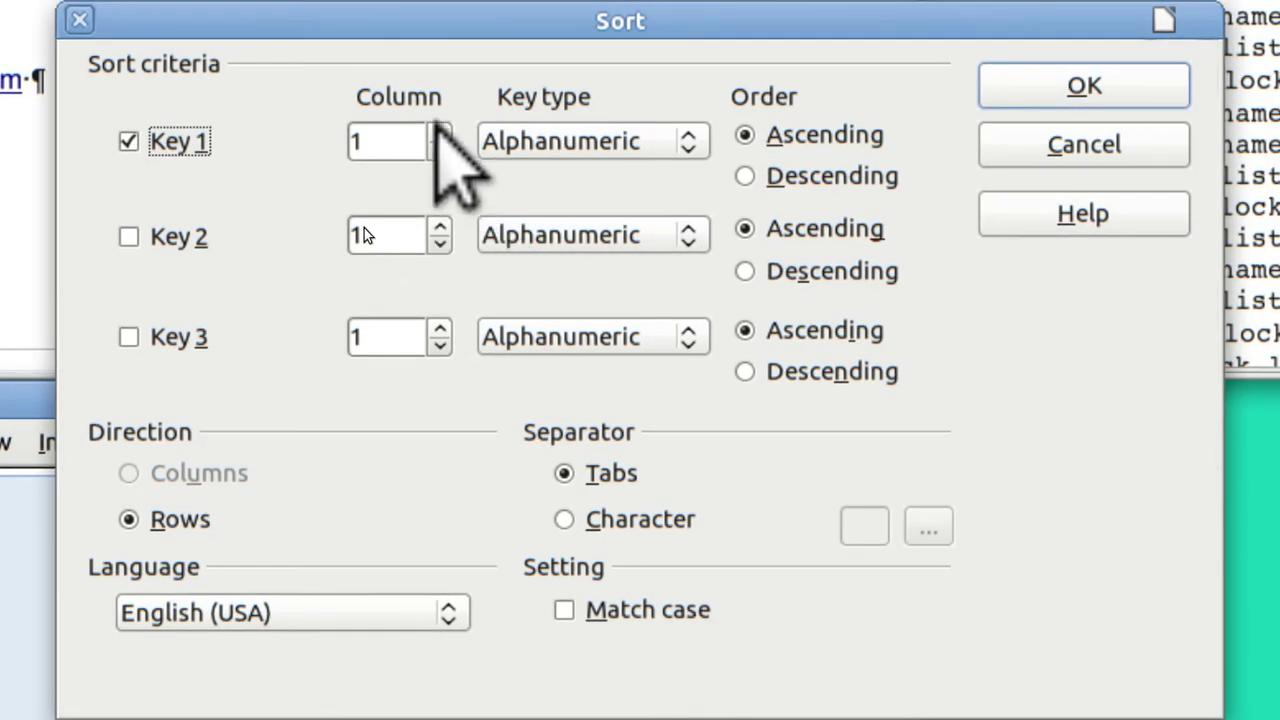
{"action": "left_click", "coordinate": [440, 132]}
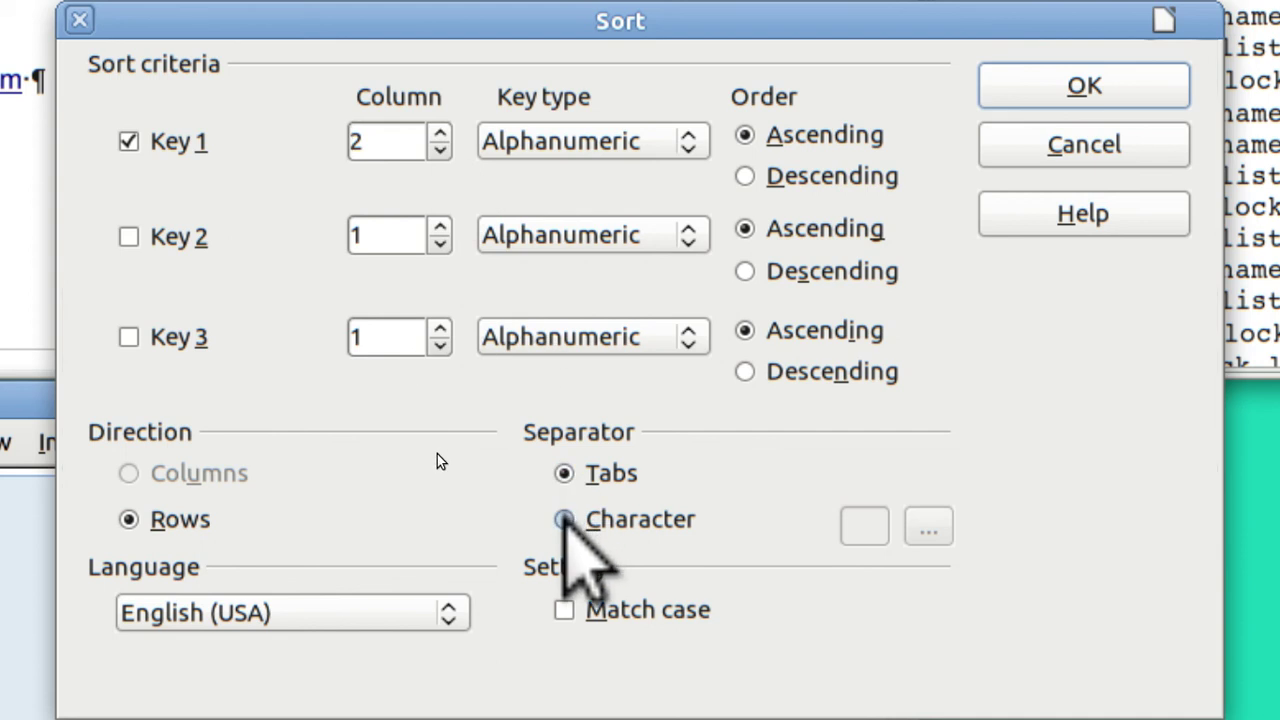
{"action": "left_click", "coordinate": [564, 519]}
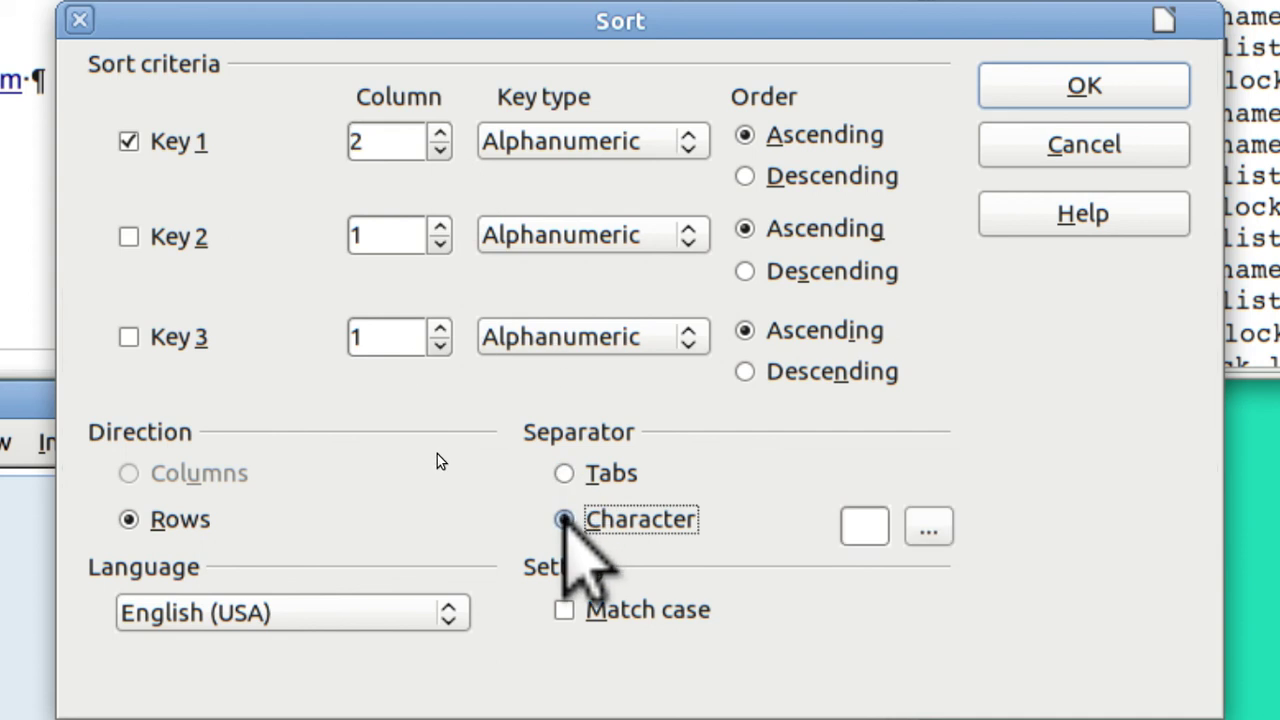
{"action": "left_click", "coordinate": [866, 527]}
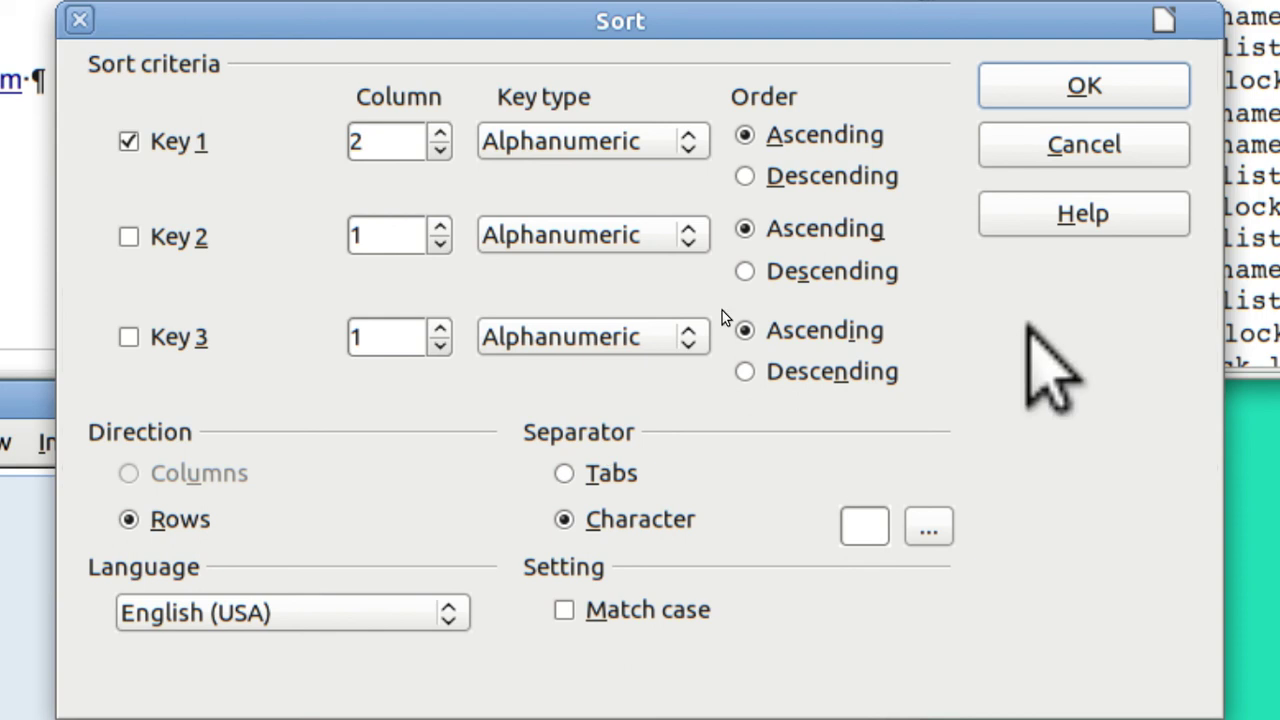
{"action": "left_click", "coordinate": [1098, 80]}
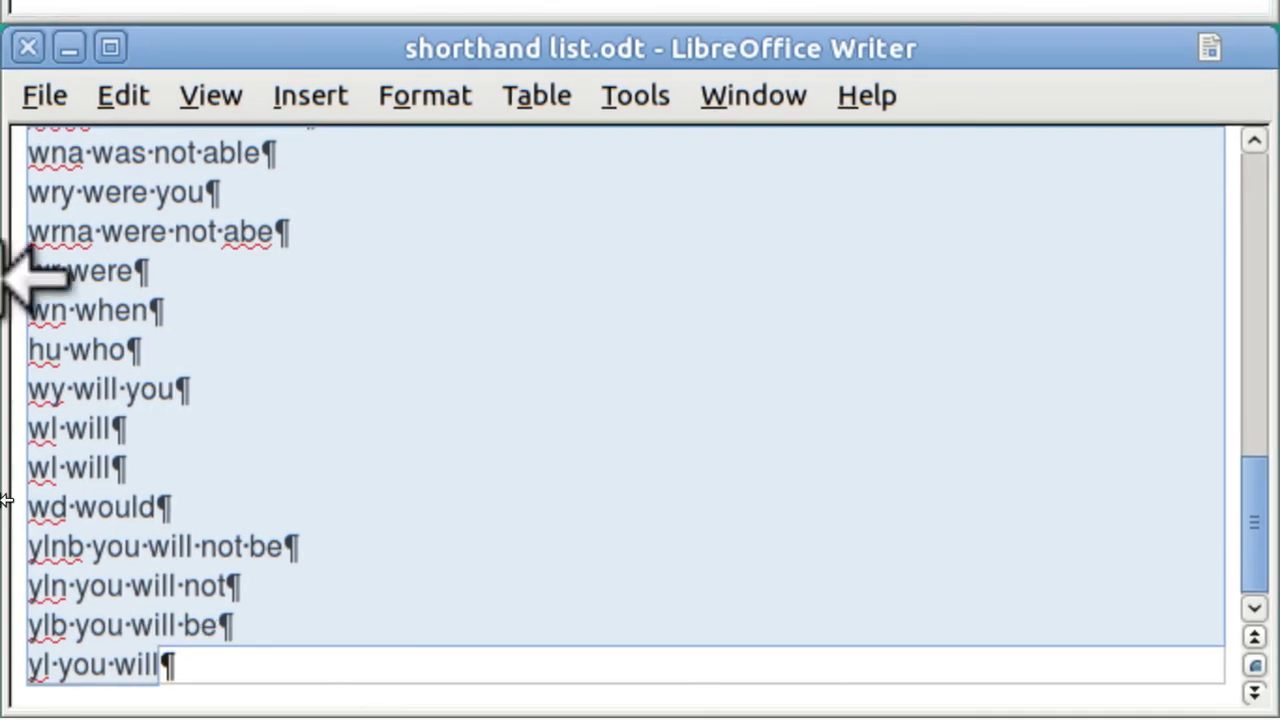
Step: Review the order of the shorthand entries by their expanded words, from the end of the list up to its beginning
{"action": "left_click", "coordinate": [75, 325]}
{"action": "key", "text": "Up"}
{"action": "key", "text": "Up"}
{"action": "key", "text": "Up"}
{"action": "key", "text": "Up"}
{"action": "key", "text": "Up"}
{"action": "key", "text": "Up"}
{"action": "key", "text": "Up"}
{"action": "key", "text": "Up"}
{"action": "key", "text": "Up"}
{"action": "key", "text": "Up"}
{"action": "key", "text": "Up"}
{"action": "key", "text": "Up"}
{"action": "key", "text": "Up"}
{"action": "key", "text": "Up"}
{"action": "key", "text": "Up"}
{"action": "key", "text": "Up"}
{"action": "key", "text": "Up"}
{"action": "key", "text": "Up"}
{"action": "key", "text": "Up"}
{"action": "key", "text": "Up"}
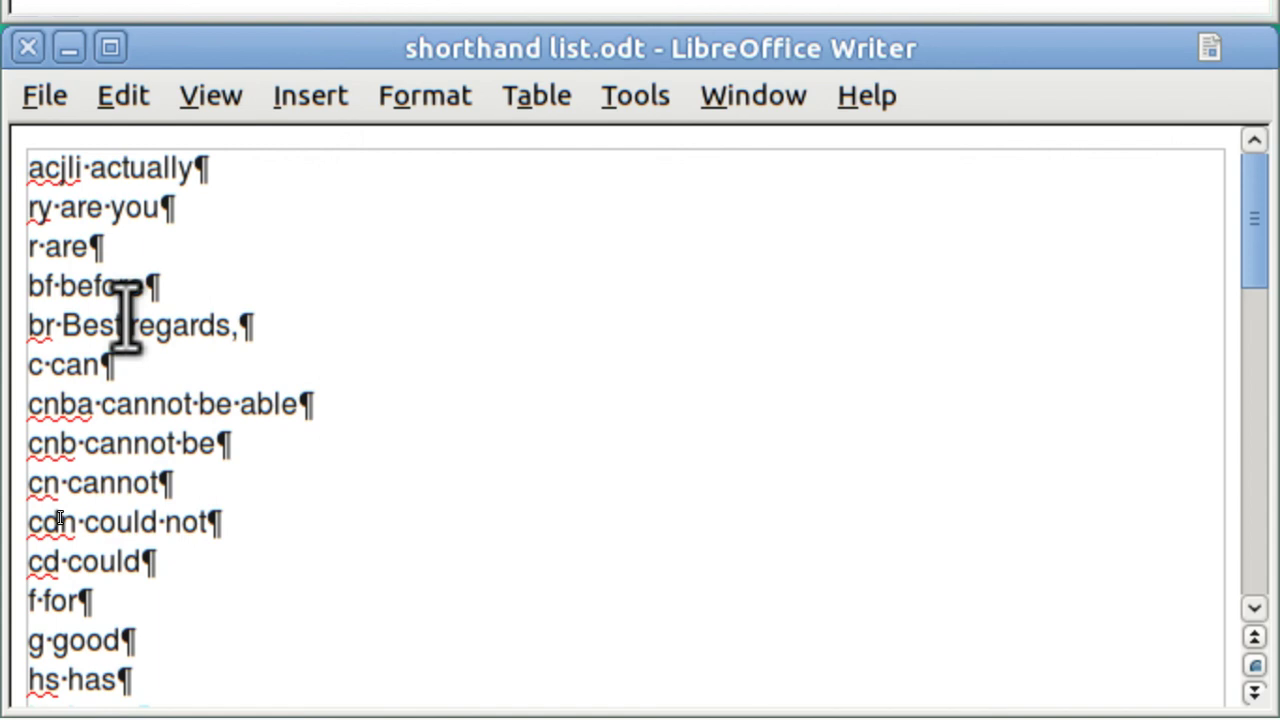
Step: Review the shorthand entries in their full-word order, from the beginning of the list down to the words starting with w
{"action": "key", "text": "Down"}
{"action": "key", "text": "Down"}
{"action": "key", "text": "Down"}
{"action": "key", "text": "Down"}
{"action": "key", "text": "Down"}
{"action": "key", "text": "Down"}
{"action": "key", "text": "Down"}
{"action": "key", "text": "Down"}
{"action": "key", "text": "Down"}
{"action": "key", "text": "Down"}
{"action": "key", "text": "Down"}
{"action": "key", "text": "Down"}
{"action": "key", "text": "Down"}
{"action": "key", "text": "Down"}
{"action": "key", "text": "Down"}
{"action": "key", "text": "Down"}
{"action": "key", "text": "Down"}
{"action": "key", "text": "Down"}
{"action": "key", "text": "Down"}
{"action": "key", "text": "Down"}
{"action": "key", "text": "Down"}
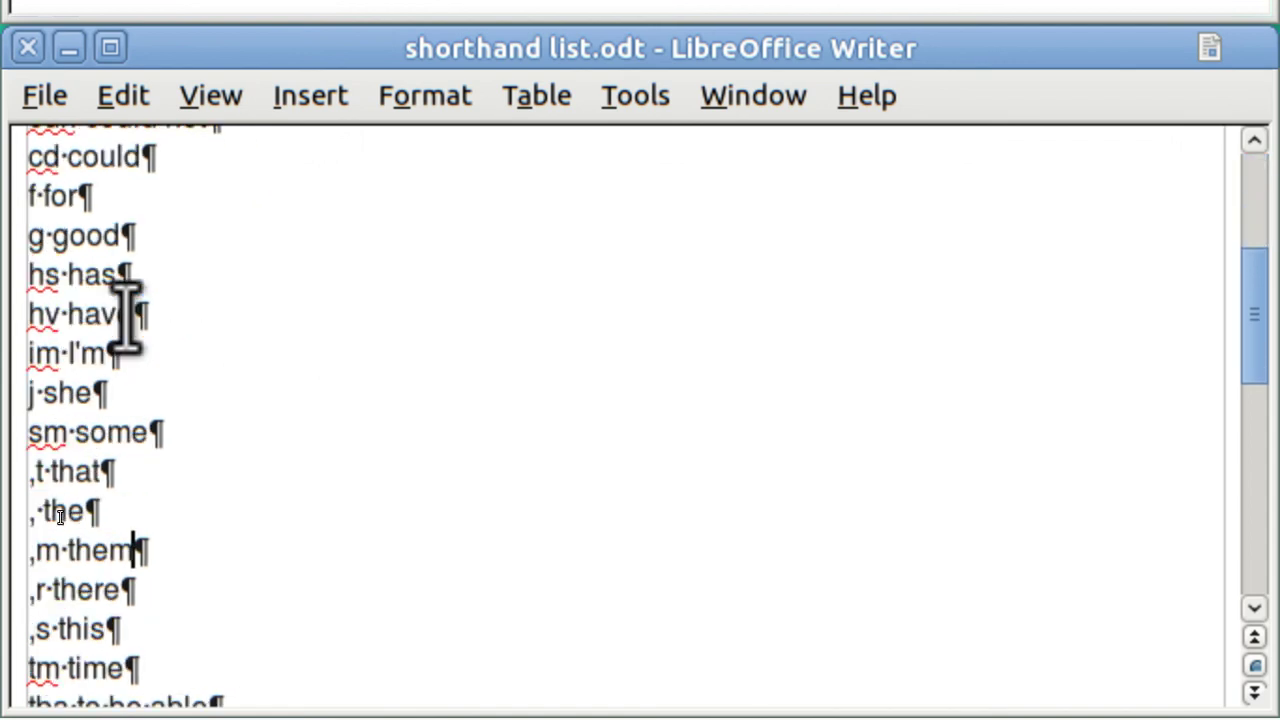
{"action": "key", "text": "Down"}
{"action": "key", "text": "Down"}
{"action": "key", "text": "Down"}
{"action": "key", "text": "Down"}
{"action": "key", "text": "Down"}
{"action": "key", "text": "Down"}
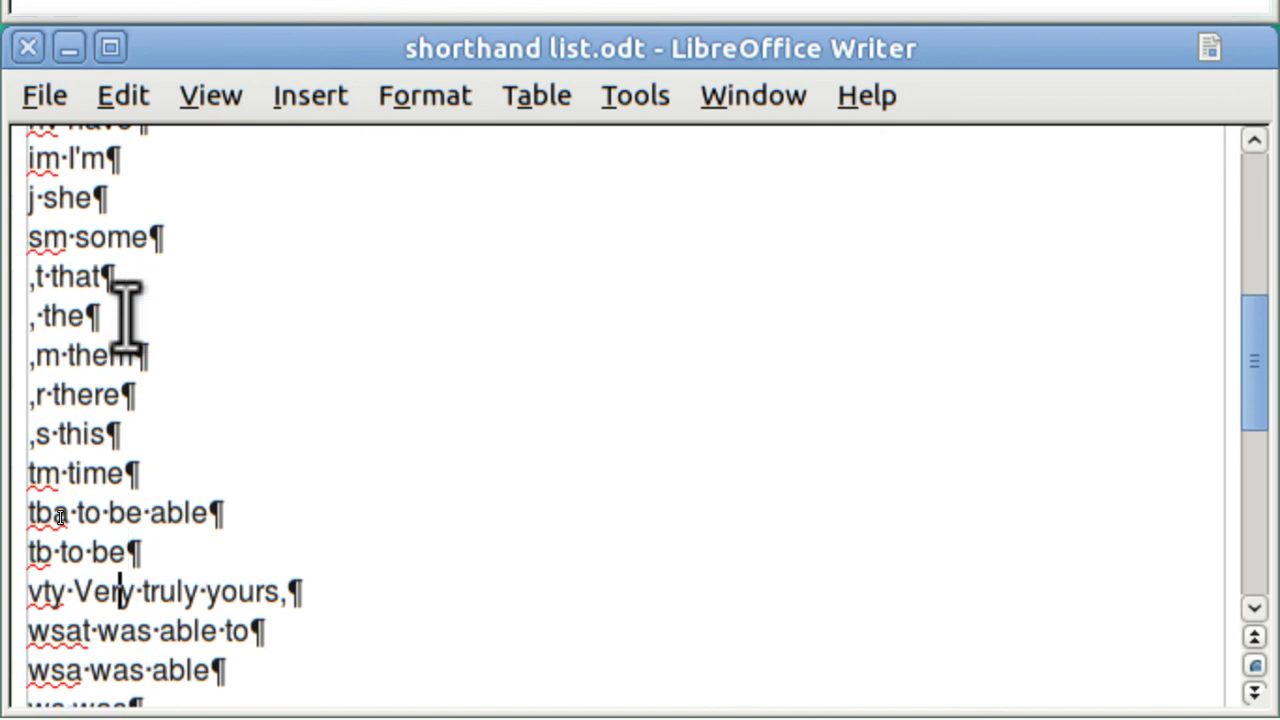
{"action": "key", "text": "Down"}
{"action": "key", "text": "Down"}
{"action": "key", "text": "Down"}
{"action": "key", "text": "Down"}
{"action": "key", "text": "Down"}
{"action": "key", "text": "Down"}
{"action": "key", "text": "Down"}
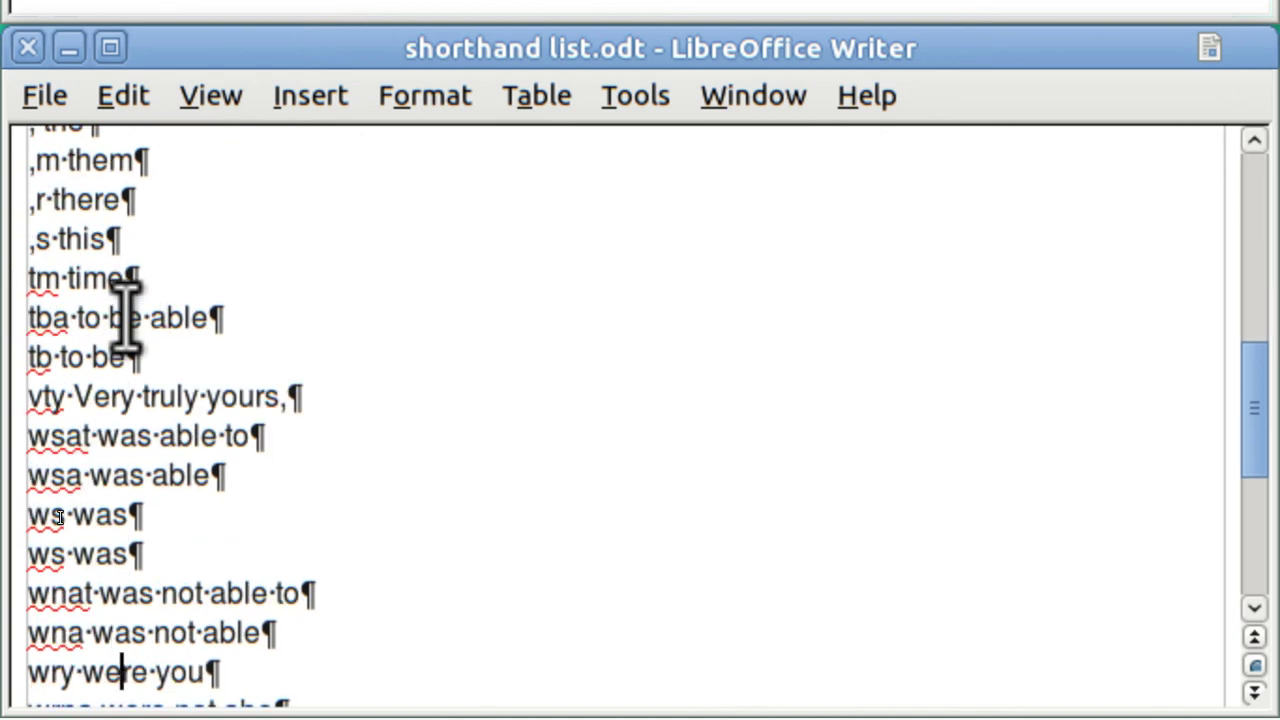
{"action": "key", "text": "Down"}
{"action": "key", "text": "Down"}
{"action": "key", "text": "Down"}
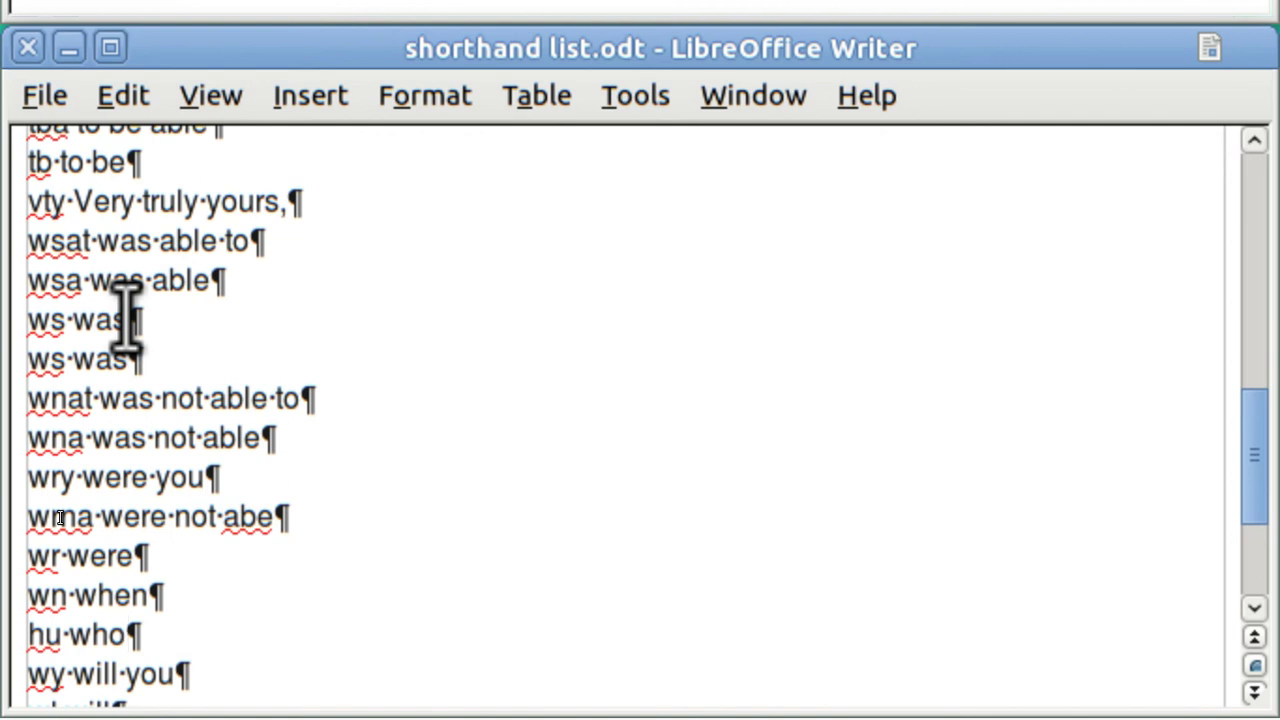
{"action": "left_click", "coordinate": [115, 320]}
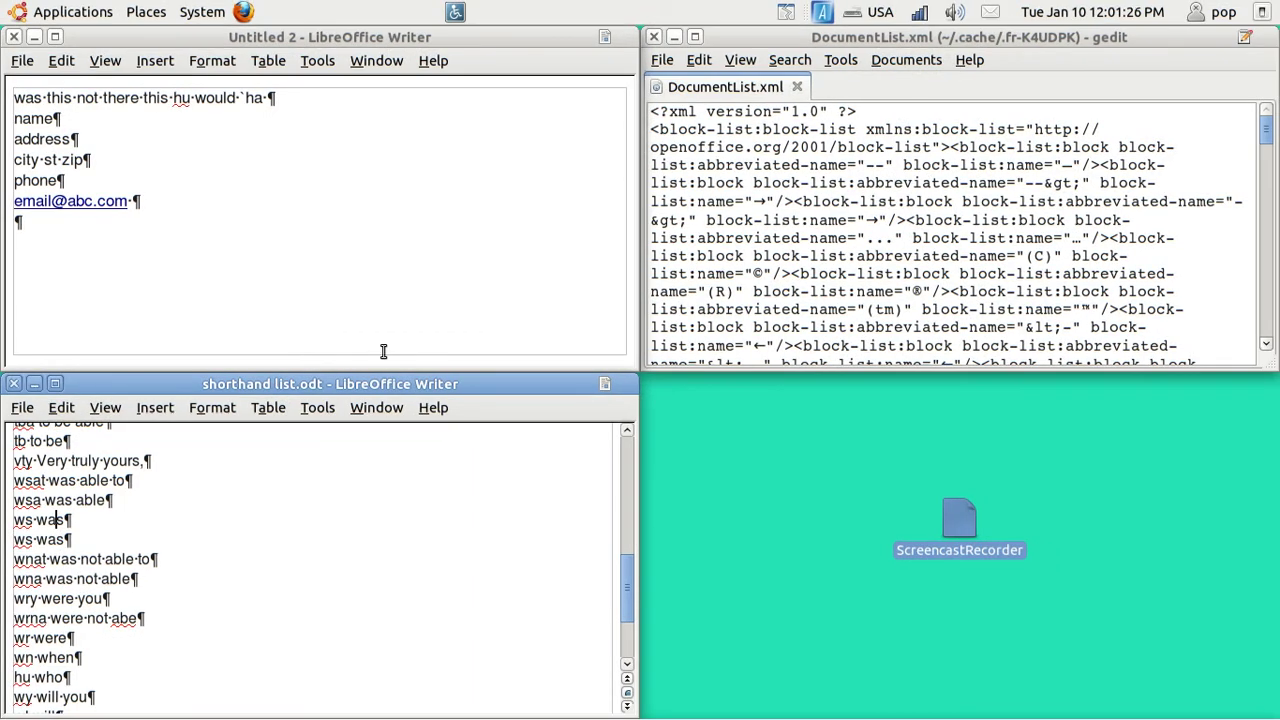
Step: Switch to the DocumentList.xml file in gedit
{"action": "left_click", "coordinate": [773, 273]}
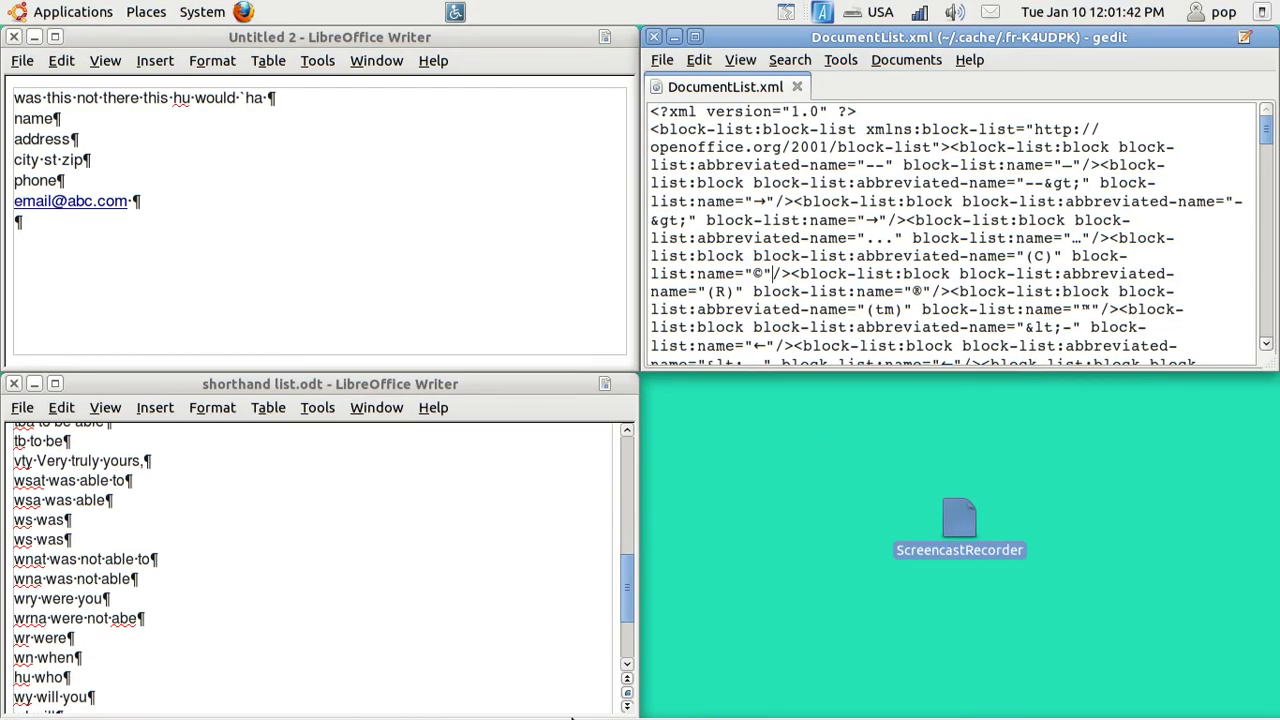
{"action": "mouse_move", "coordinate": [697, 712]}
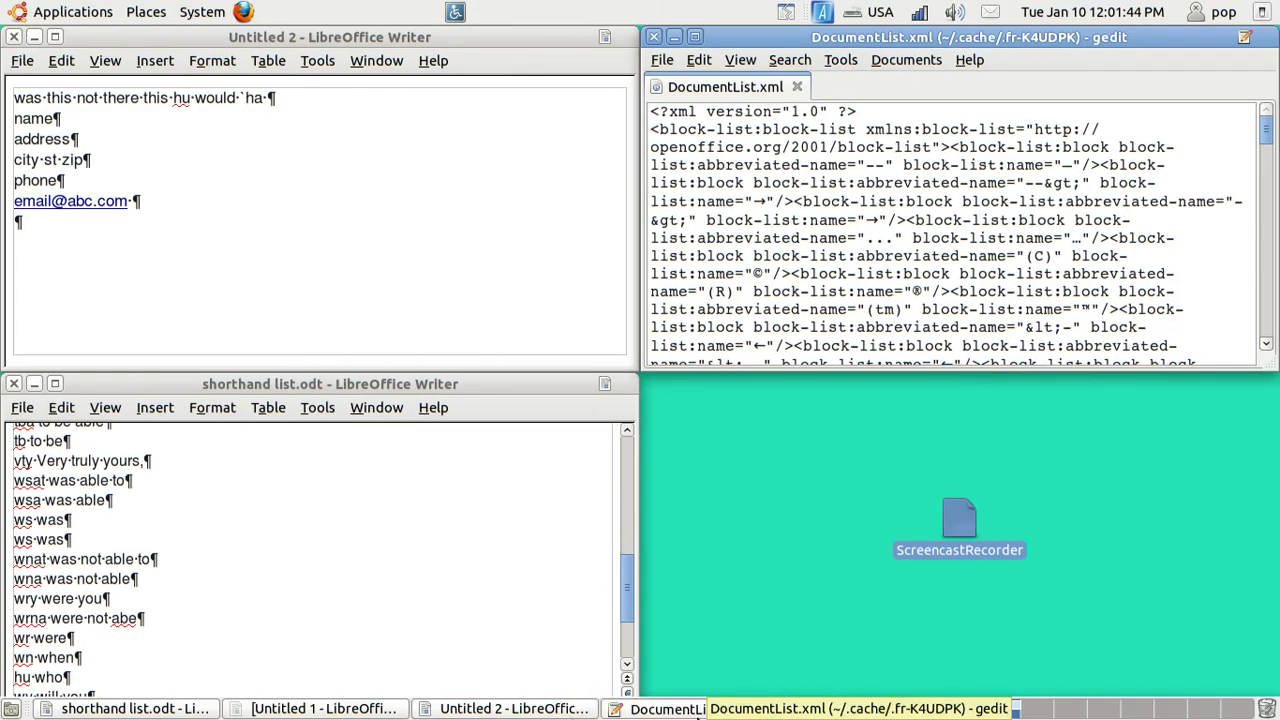